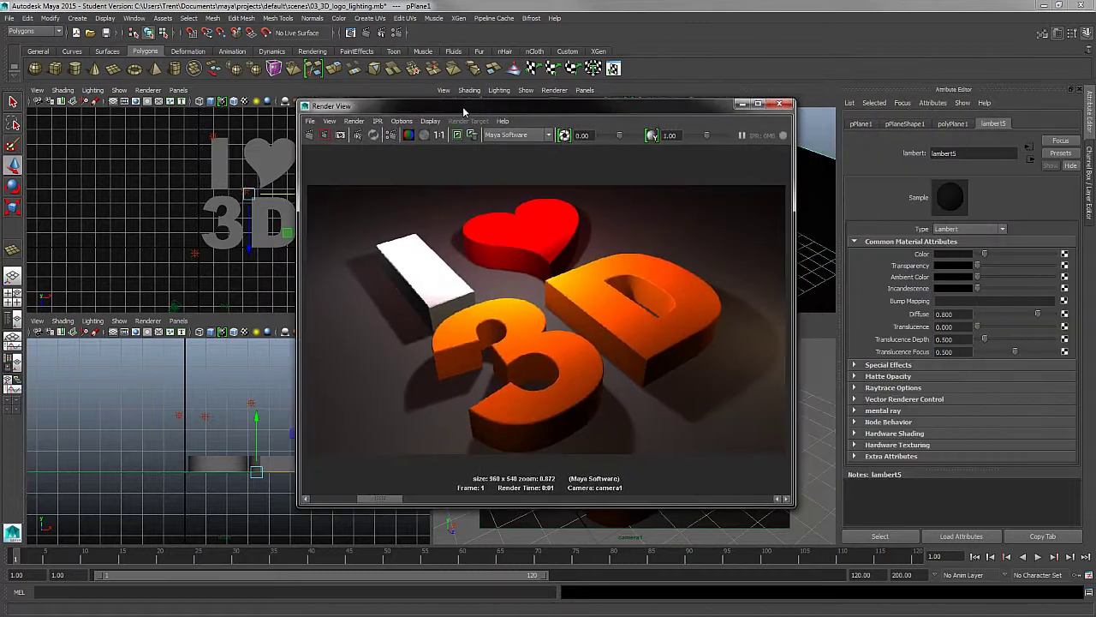
# - Set the finished render aside and examine the camera aimed at the logo in the lit scene
pyautogui.moveTo(379, 499)
pyautogui.mouseDown()
pyautogui.moveTo(651, 501)
pyautogui.moveTo(343, 502)
pyautogui.moveTo(378, 503)
pyautogui.mouseUp()
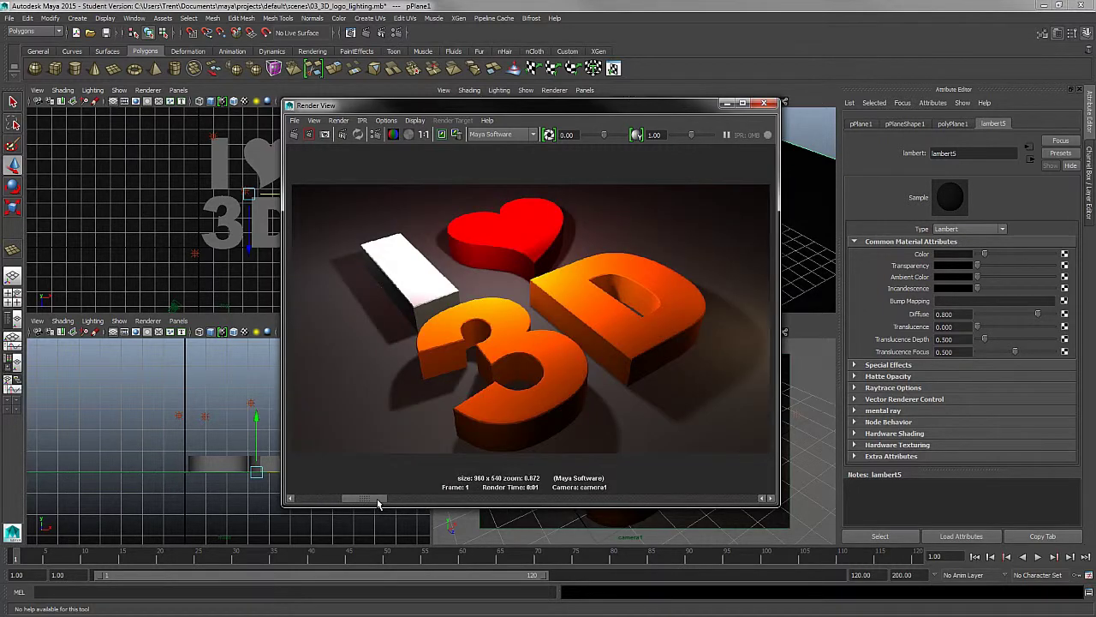
pyautogui.click(727, 103)
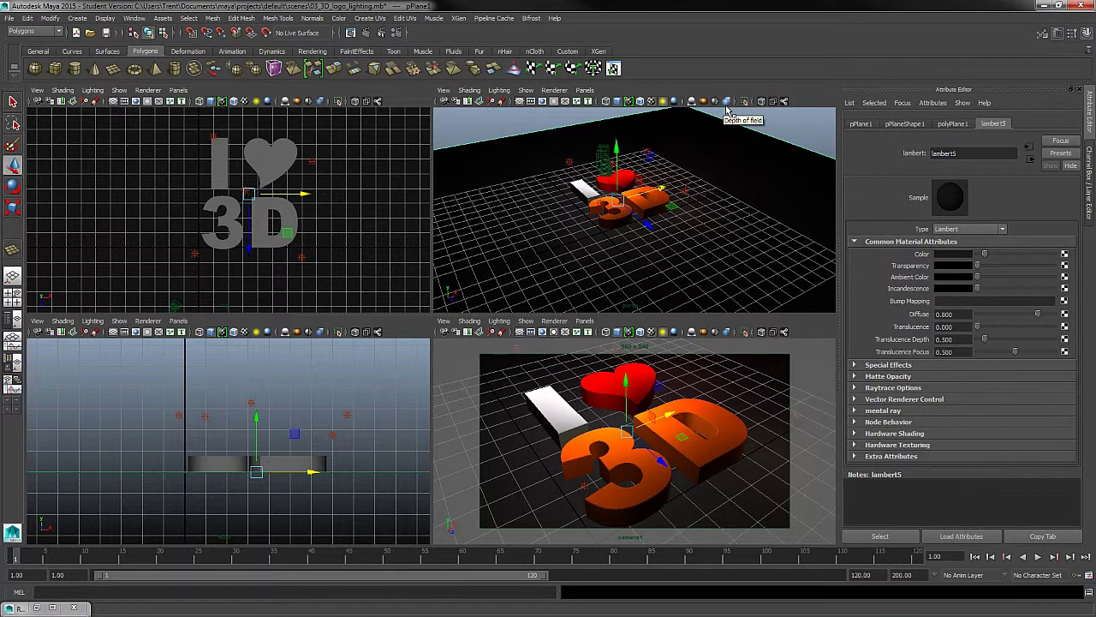
pyautogui.click(790, 149)
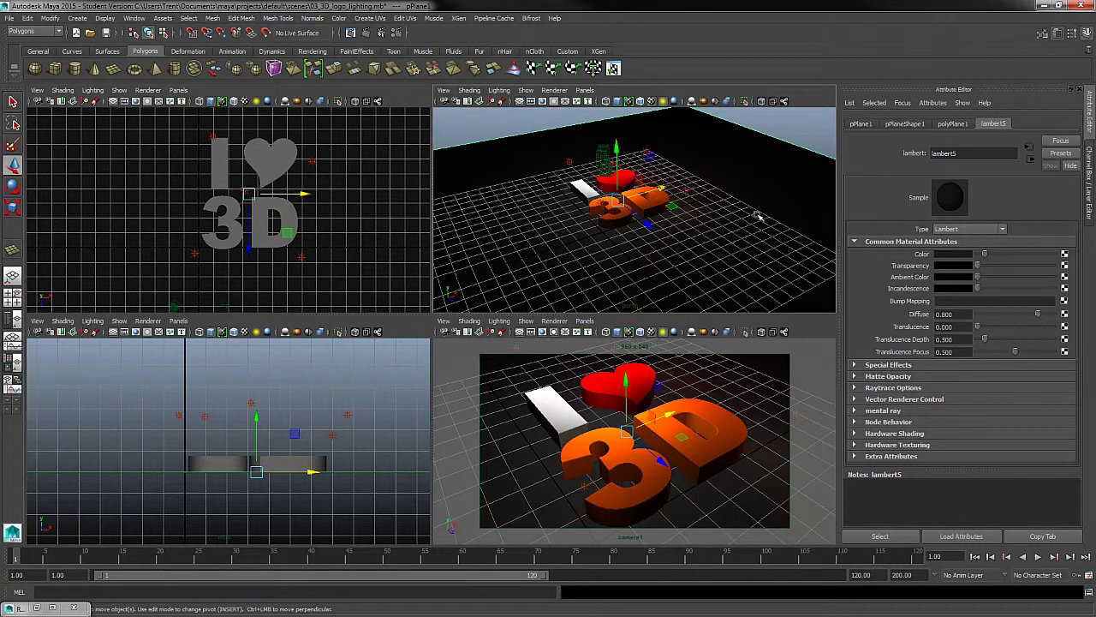
pyautogui.keyDown('alt'); pyautogui.moveTo(612, 264); pyautogui.dragTo(677, 255); pyautogui.keyUp('alt')
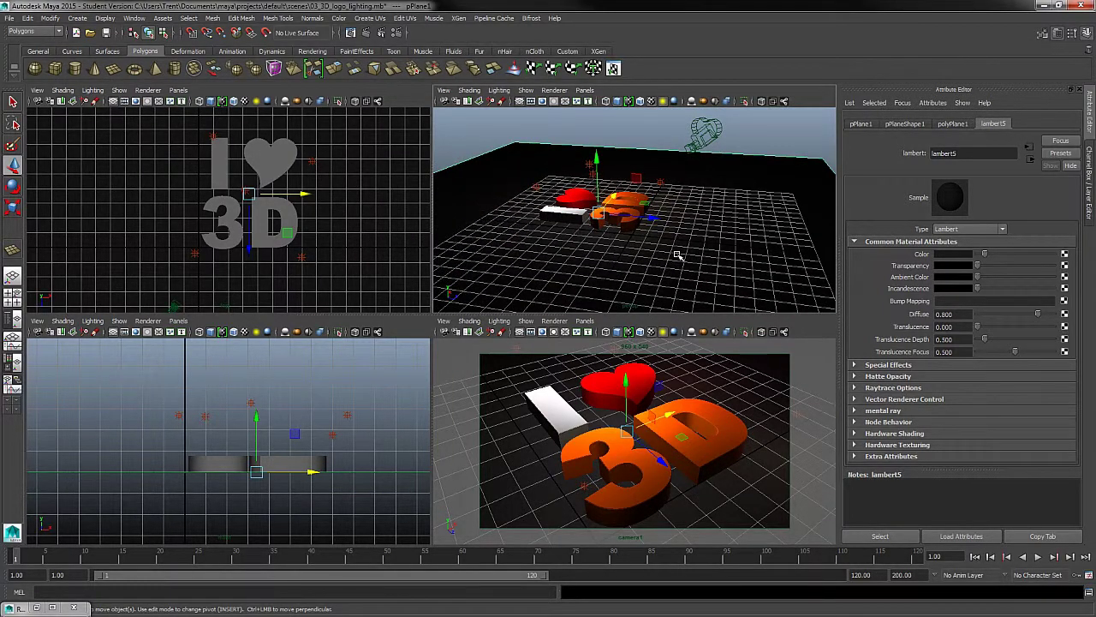
pyautogui.click(707, 140)
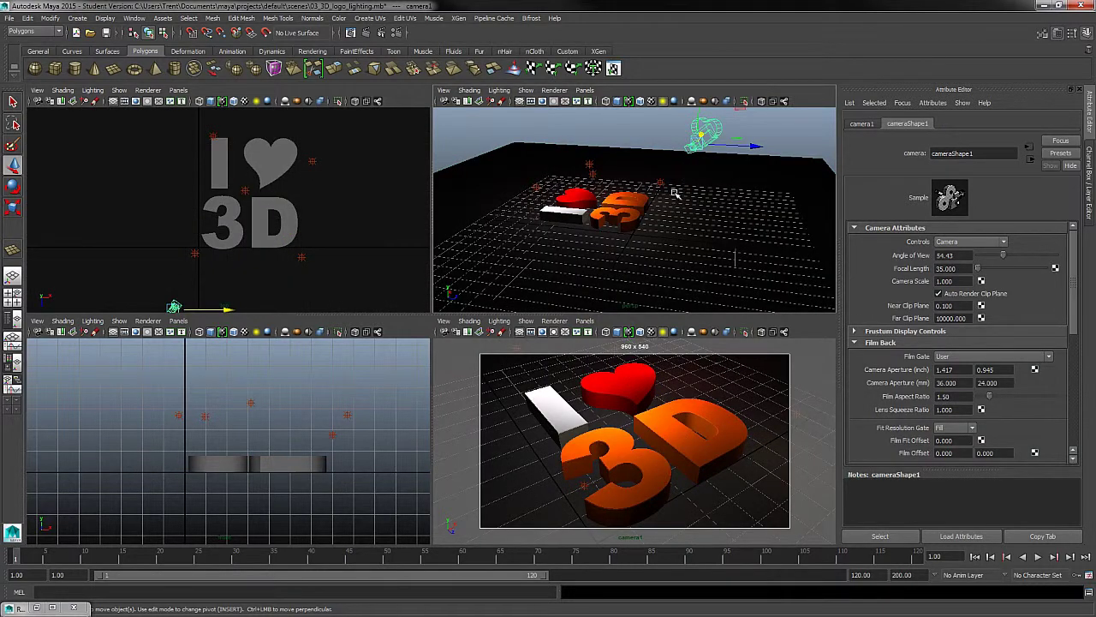
pyautogui.click(78, 21)
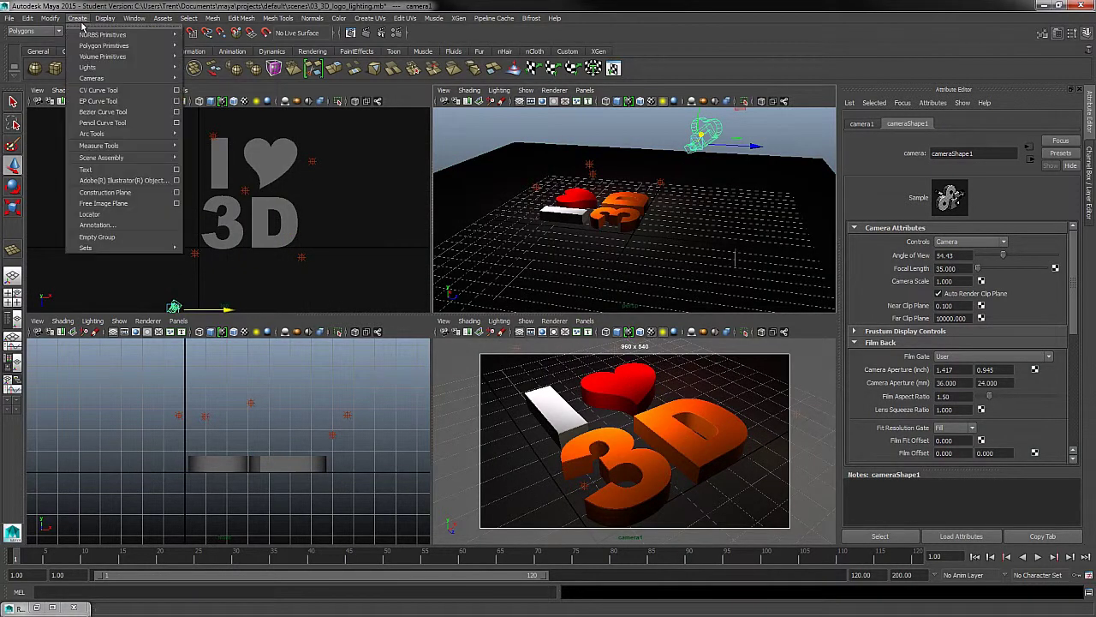
pyautogui.click(82, 22)
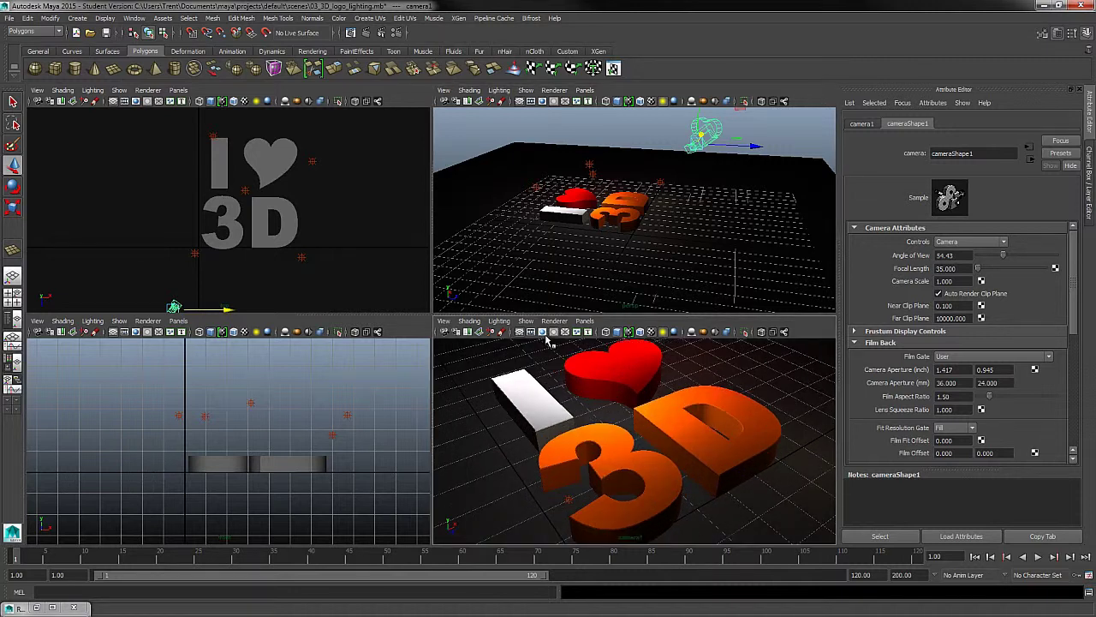
# - Inspect the attributes of the point lights around the logo and bring the finished render back up
pyautogui.press('w')
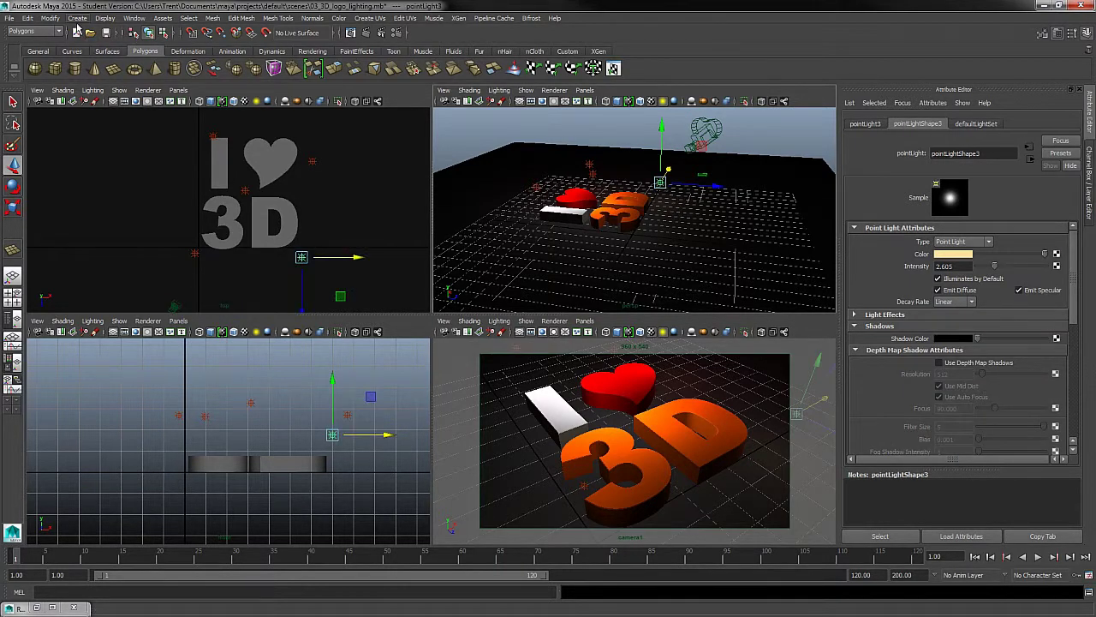
pyautogui.click(78, 18)
pyautogui.click(85, 24)
pyautogui.click(591, 165)
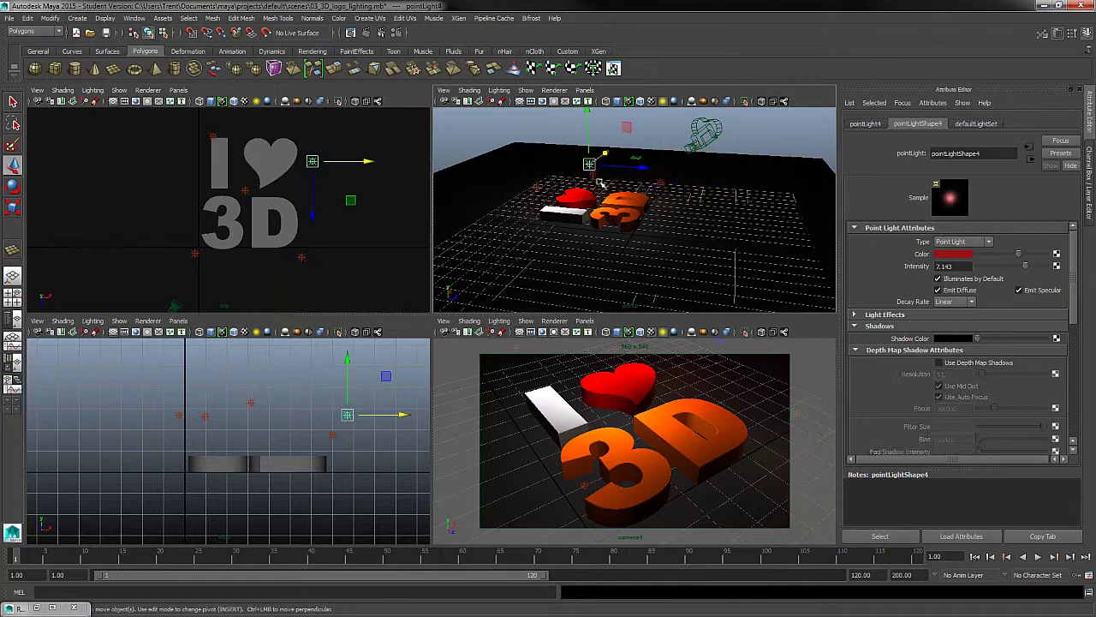
pyautogui.click(539, 192)
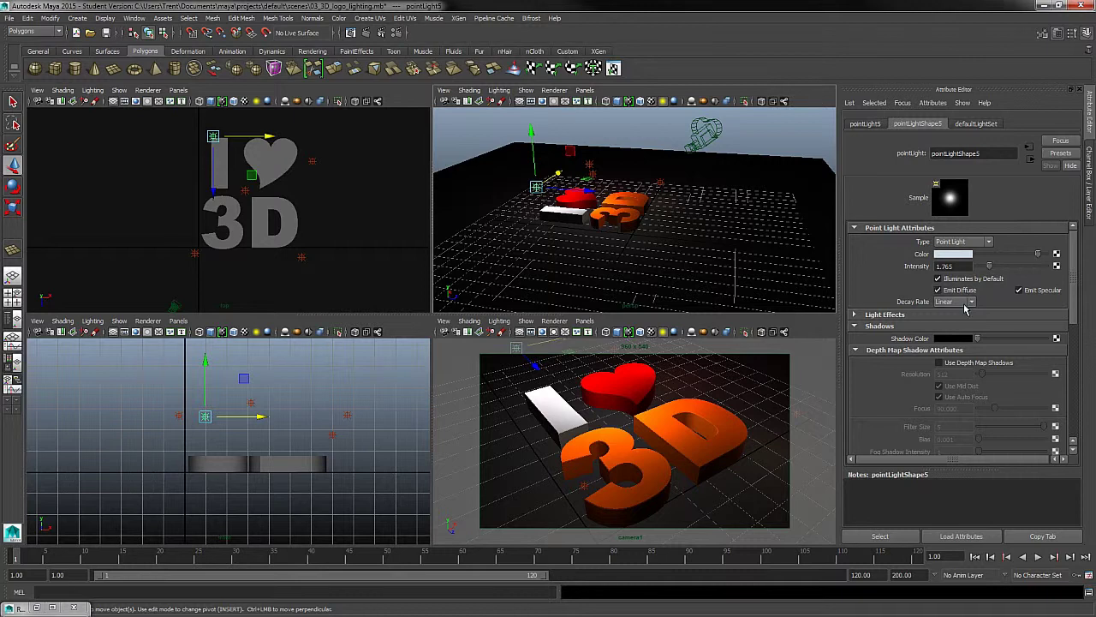
pyautogui.click(36, 607)
pyautogui.moveTo(378, 500)
pyautogui.mouseDown()
pyautogui.moveTo(518, 502)
pyautogui.moveTo(380, 502)
pyautogui.mouseUp()
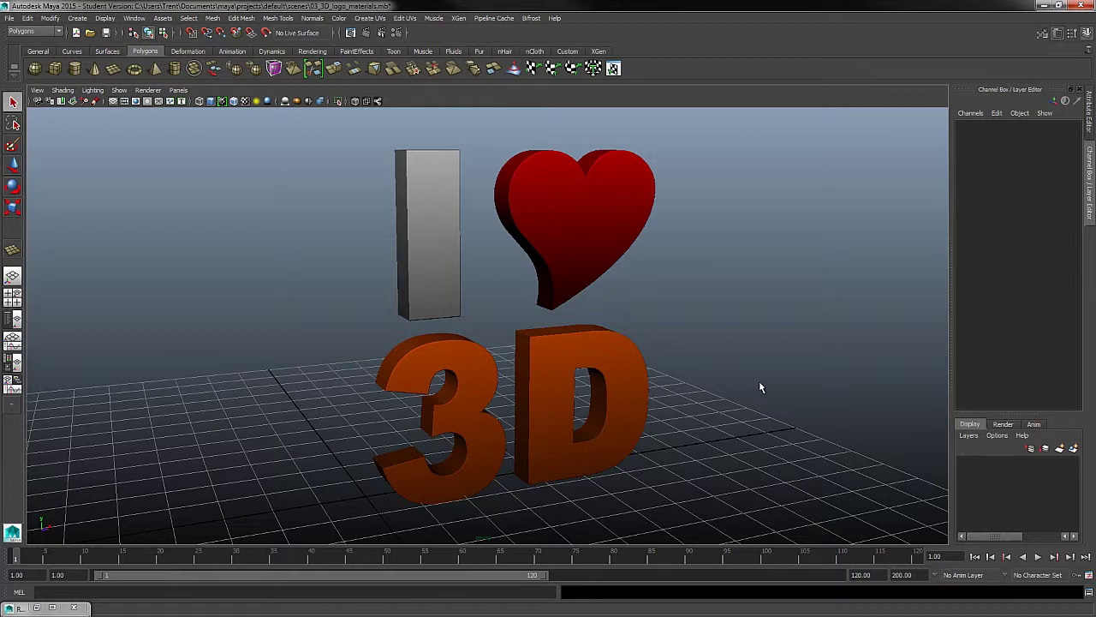
# - Create a large polygon plane in the front view and centre it on the logo at about X 3.39, Y 3.63
pyautogui.moveTo(704, 362)
pyautogui.keyDown('alt'); pyautogui.mouseDown()
pyautogui.moveTo(756, 365)
pyautogui.moveTo(682, 361)
pyautogui.mouseUp(); pyautogui.keyUp('alt')
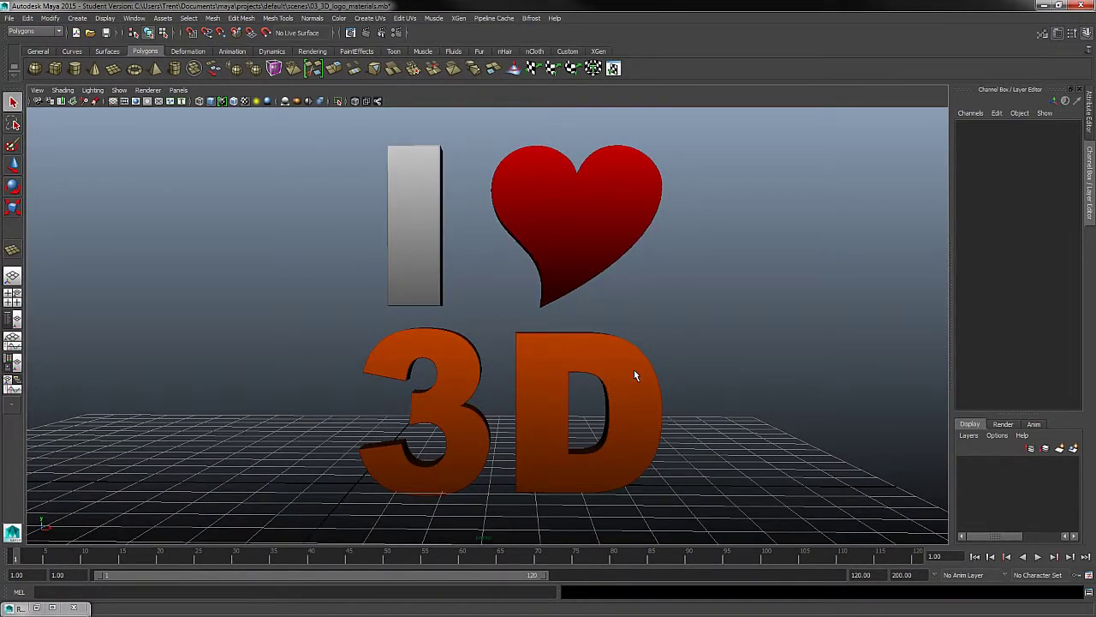
pyautogui.keyDown('alt'); pyautogui.moveTo(580, 426); pyautogui.dragTo(625, 443); pyautogui.keyUp('alt')
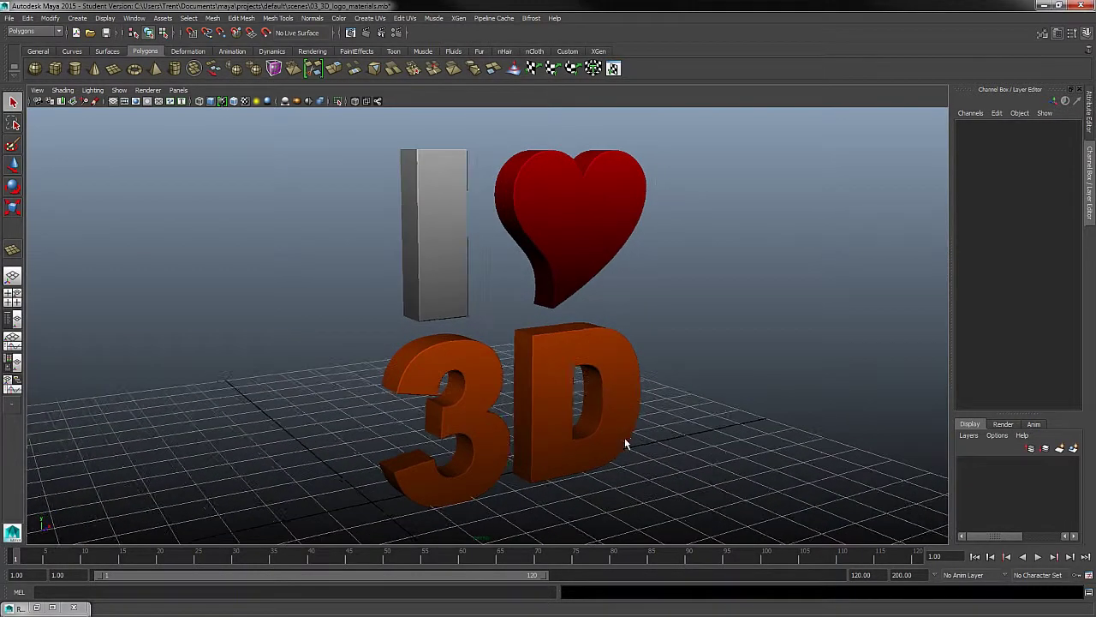
pyautogui.click(14, 298)
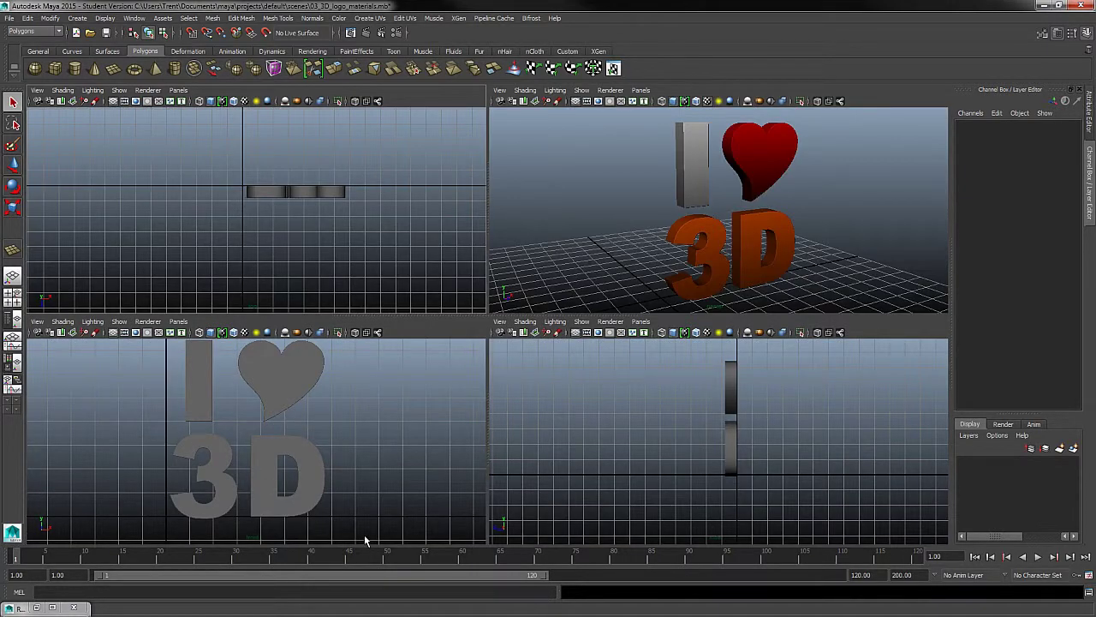
pyautogui.scroll(-10, 427, 511)
pyautogui.scroll(-3, 333, 383)
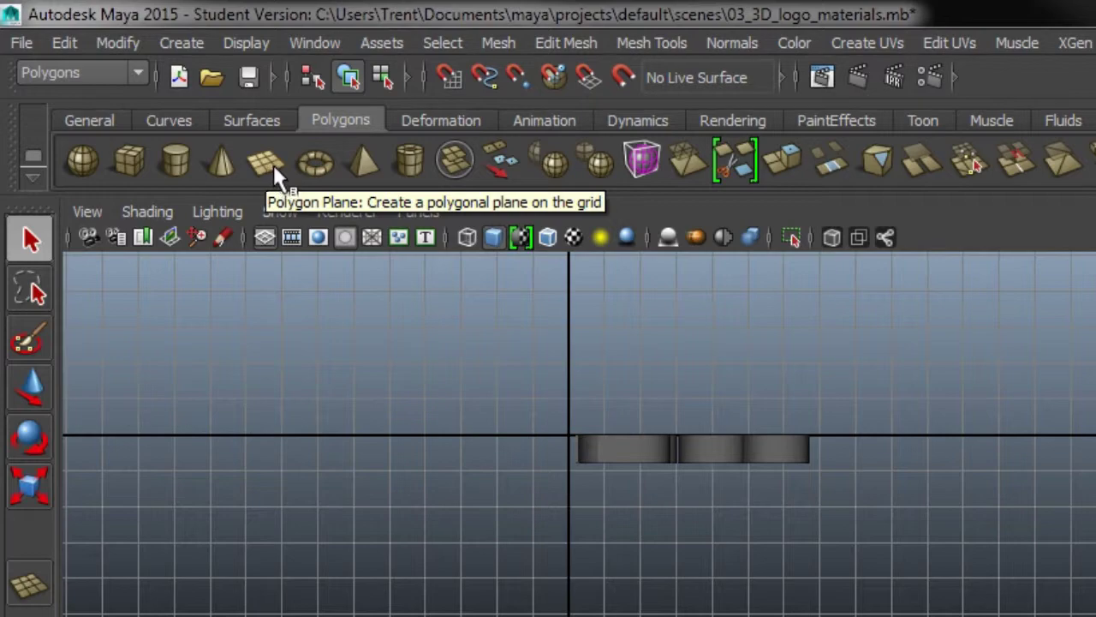
pyautogui.click(274, 176)
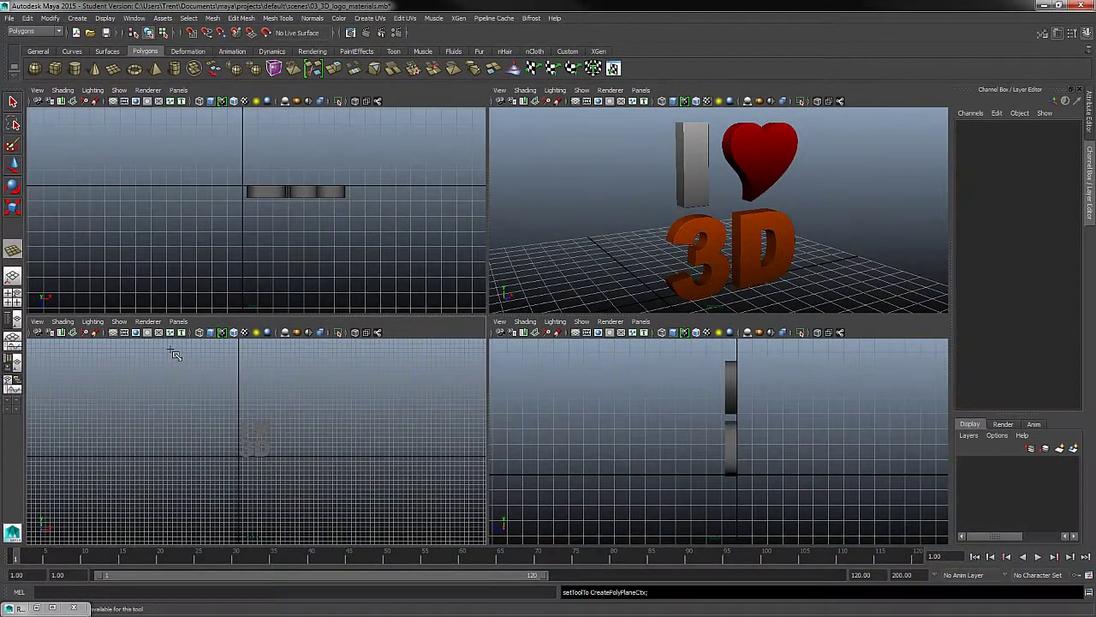
pyautogui.moveTo(165, 345); pyautogui.dragTo(394, 548)
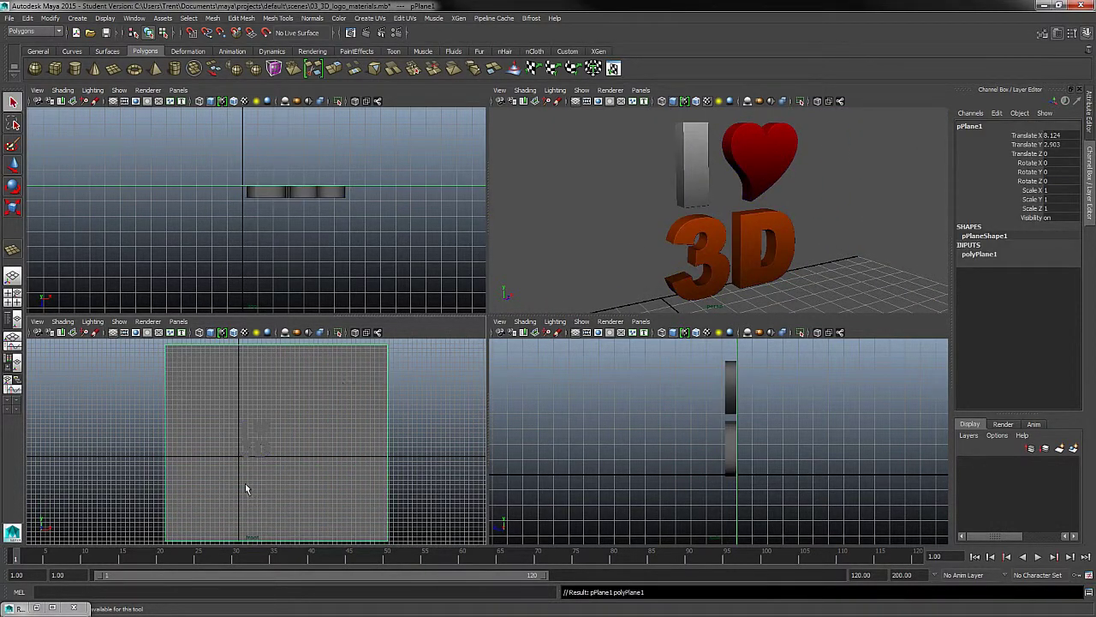
pyautogui.press('w')
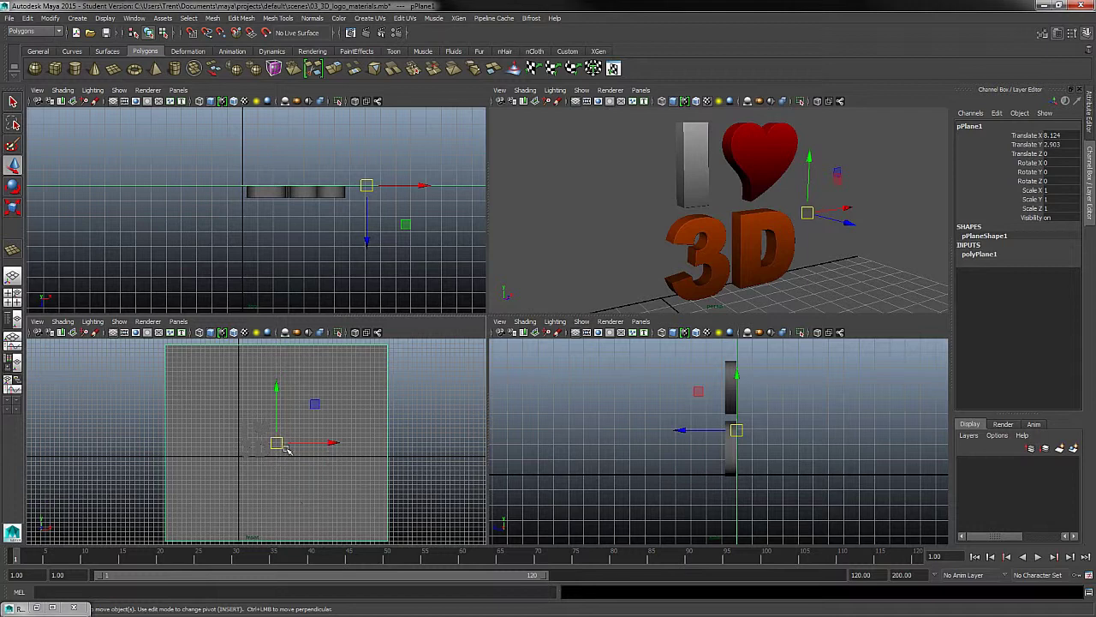
pyautogui.moveTo(283, 448); pyautogui.dragTo(253, 439)
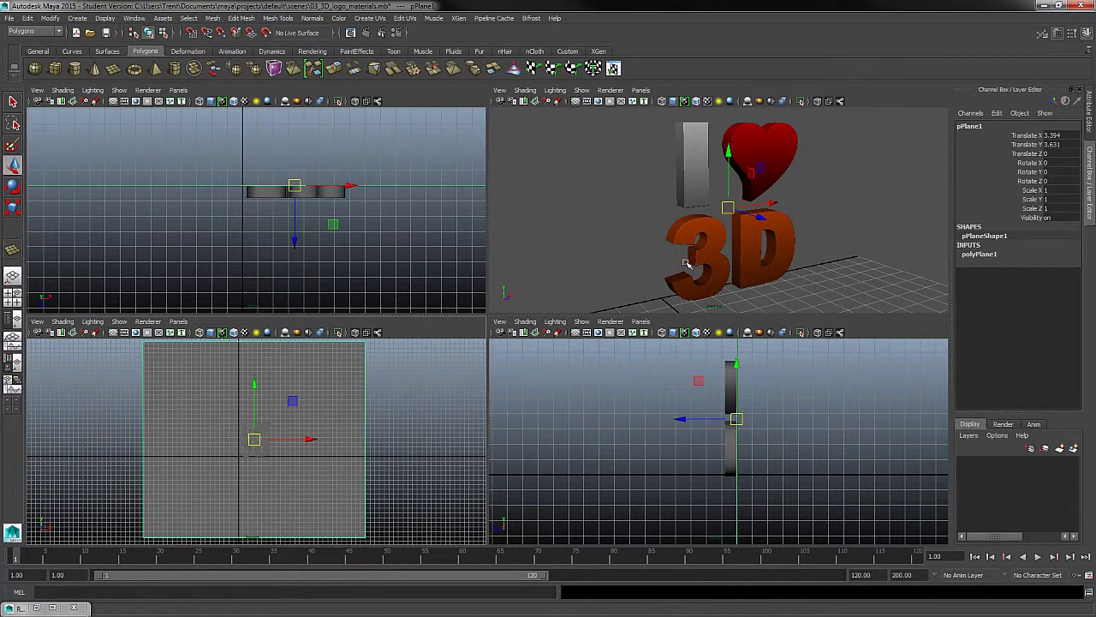
# - Examine the plane behind the logo in the perspective view from several angles and distances
pyautogui.keyDown('alt'); pyautogui.moveTo(685, 264); pyautogui.dragTo(759, 257); pyautogui.keyUp('alt')
pyautogui.scroll(5, 770, 247)
pyautogui.scroll(-5, 756, 210)
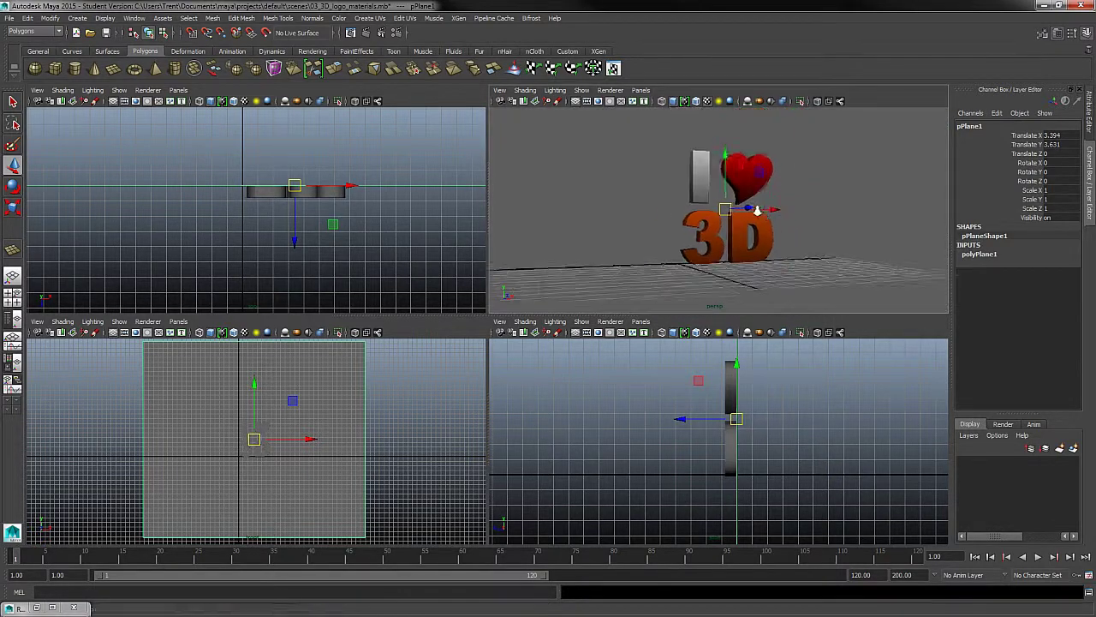
pyautogui.keyDown('alt'); pyautogui.moveTo(756, 210); pyautogui.dragTo(811, 268); pyautogui.keyUp('alt')
pyautogui.scroll(-5, 788, 242)
pyautogui.scroll(3, 800, 237)
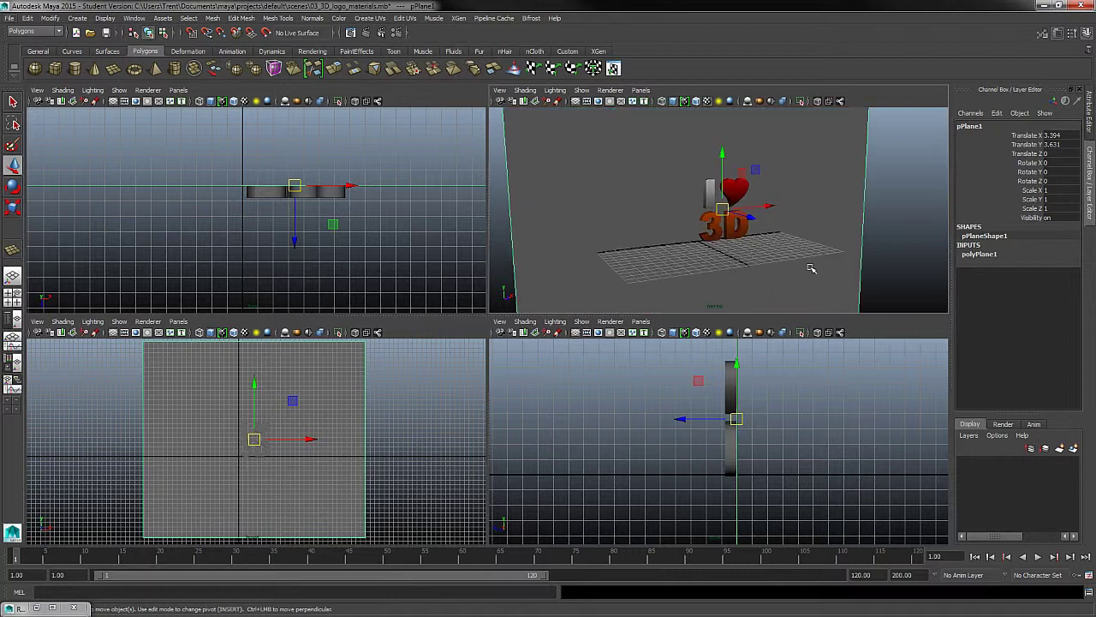
pyautogui.keyDown('alt'); pyautogui.moveTo(743, 171); pyautogui.dragTo(747, 170); pyautogui.keyUp('alt')
pyautogui.scroll(3, 747, 169)
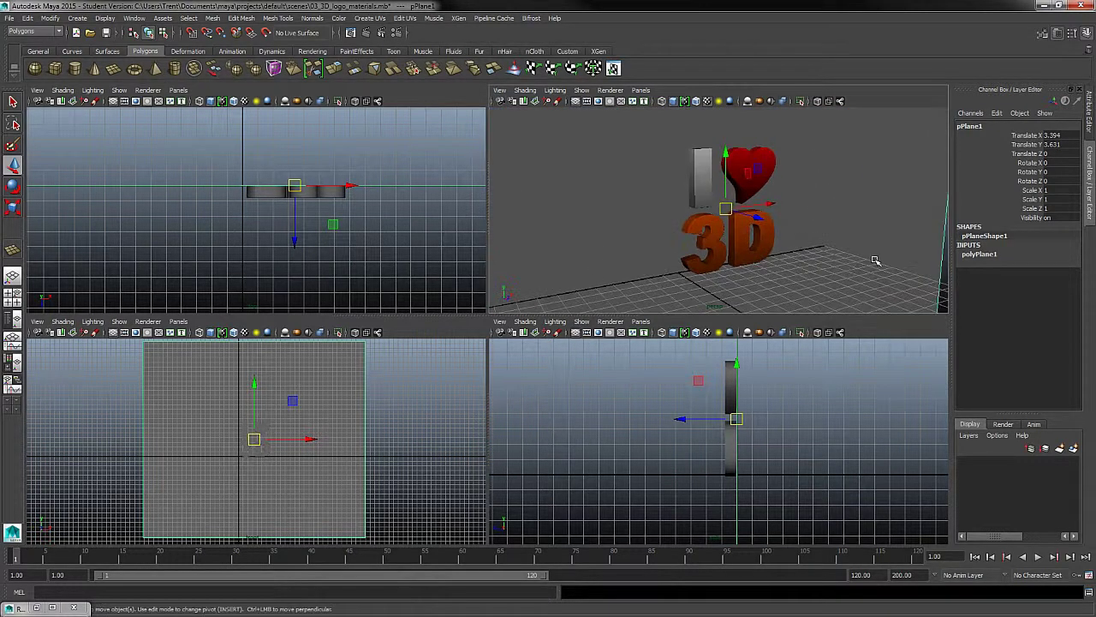
pyautogui.scroll(-4, 751, 160)
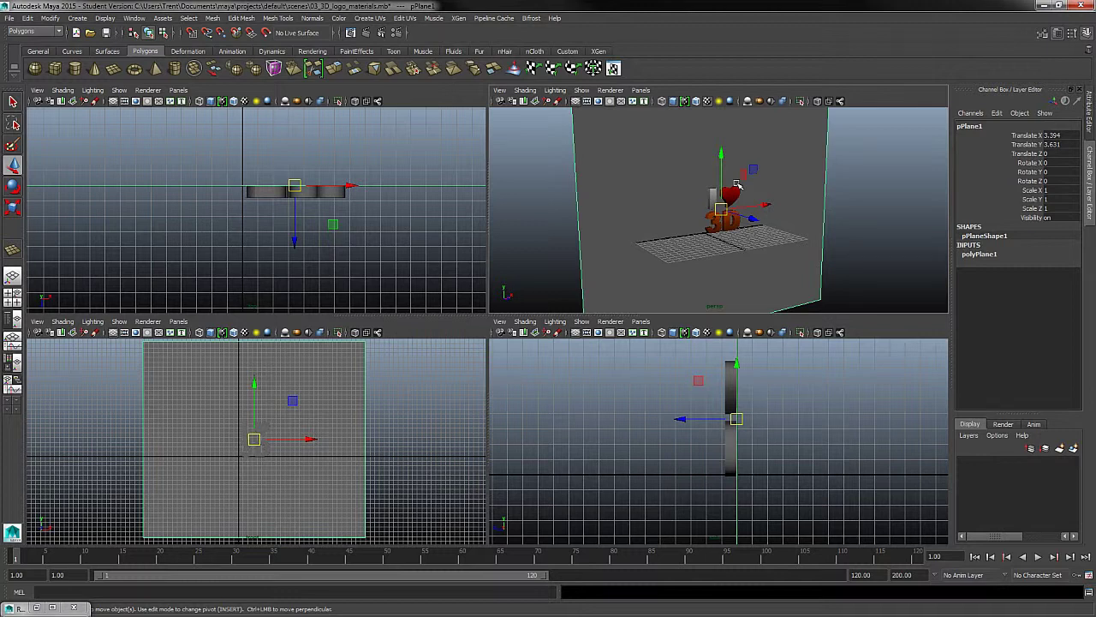
pyautogui.keyDown('alt'); pyautogui.moveTo(736, 184); pyautogui.dragTo(877, 260); pyautogui.keyUp('alt')
pyautogui.scroll(4, 848, 275)
pyautogui.scroll(-5, 844, 272)
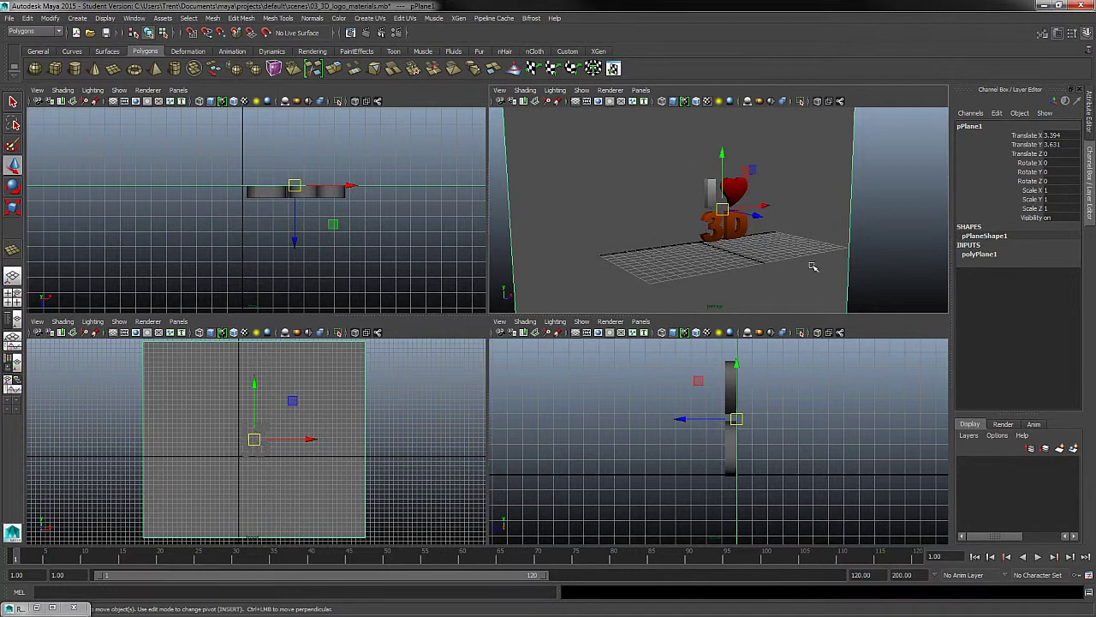
# - Select all the logo pieces together with the plane in the perspective view
pyautogui.keyDown('alt'); pyautogui.moveTo(810, 262); pyautogui.dragTo(831, 195); pyautogui.keyUp('alt')
pyautogui.moveTo(837, 122); pyautogui.dragTo(617, 286)
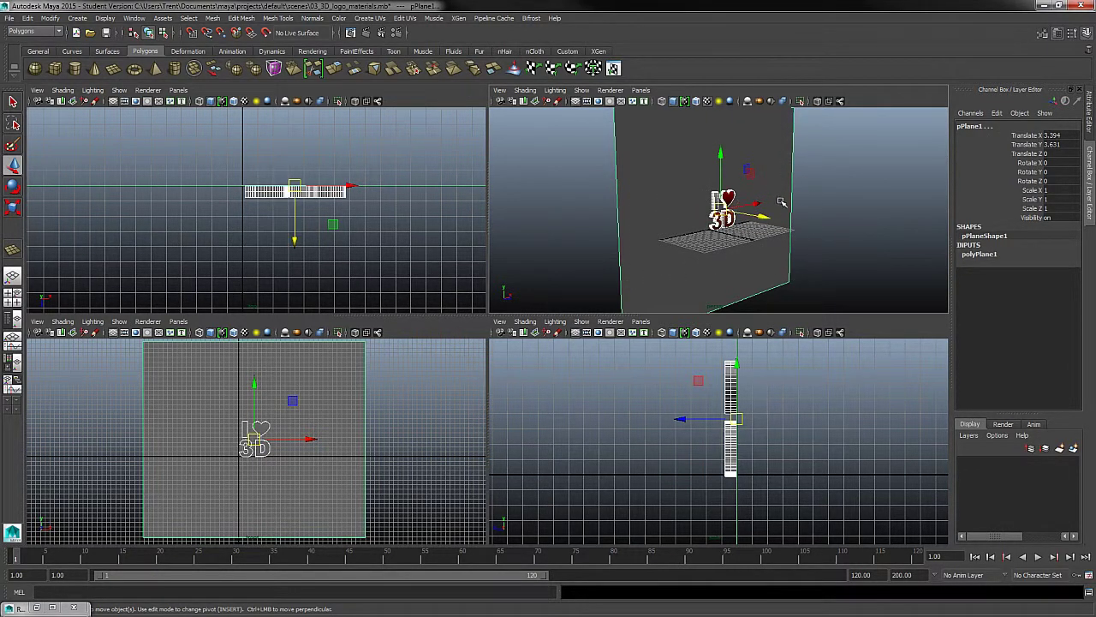
# - Try to rotate the selected logo pieces and plane around the X axis without grouping them
pyautogui.press('e')
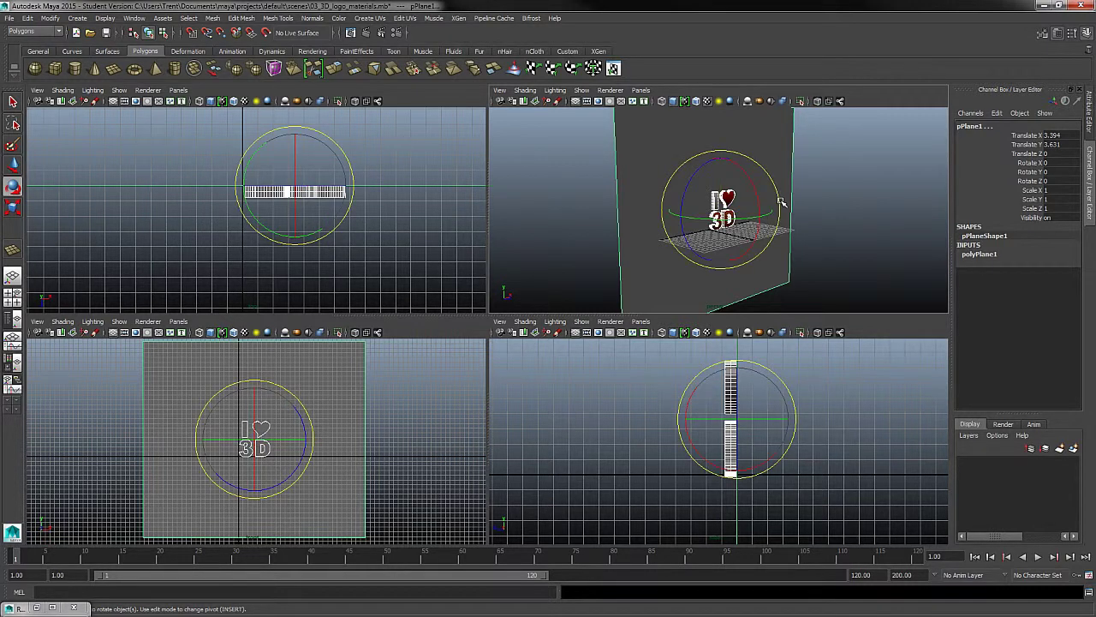
pyautogui.keyDown('alt'); pyautogui.moveTo(805, 180); pyautogui.dragTo(849, 274); pyautogui.keyUp('alt')
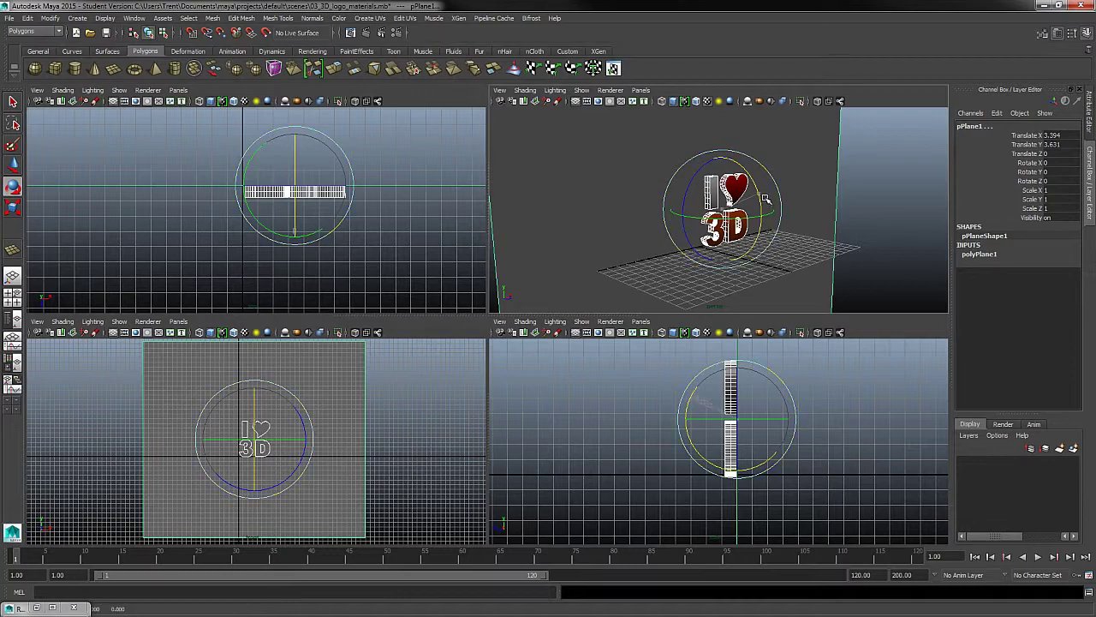
pyautogui.moveTo(766, 201); pyautogui.dragTo(783, 224)
pyautogui.hotkey('ctrl', 'z')
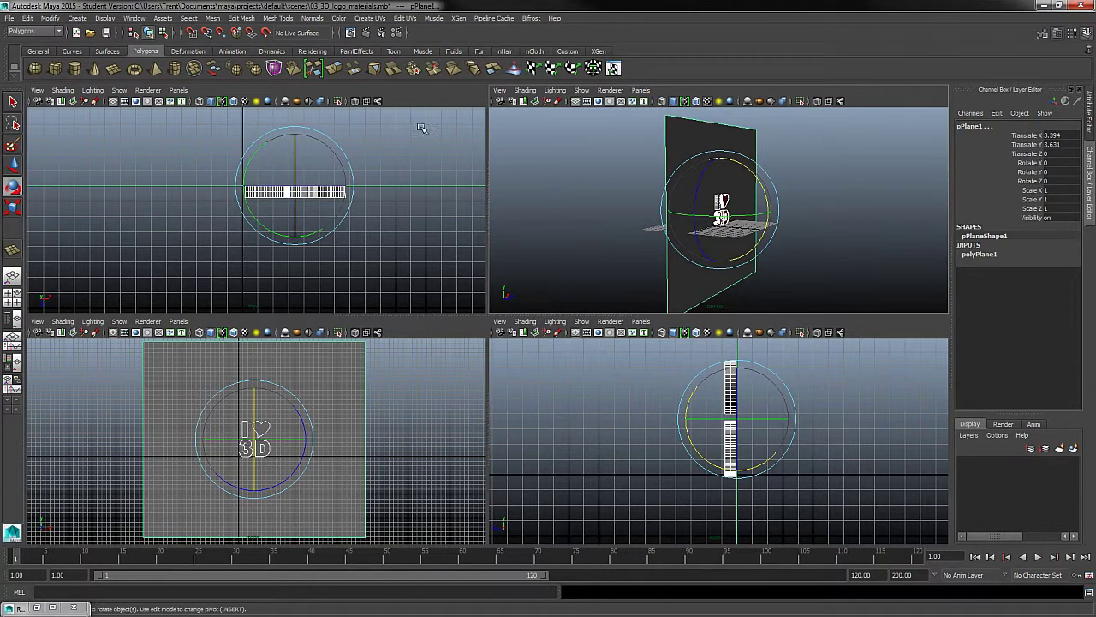
# - Group the logo pieces with the plane and rotate the group about -85.75 degrees around X to lay it down
pyautogui.click(29, 19)
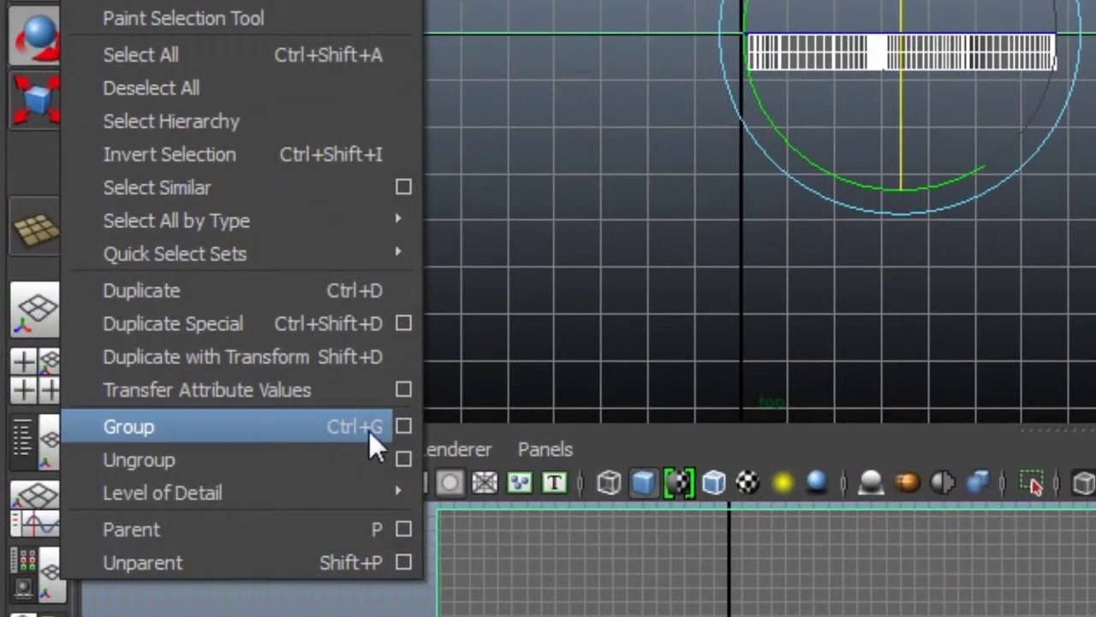
pyautogui.click(269, 428)
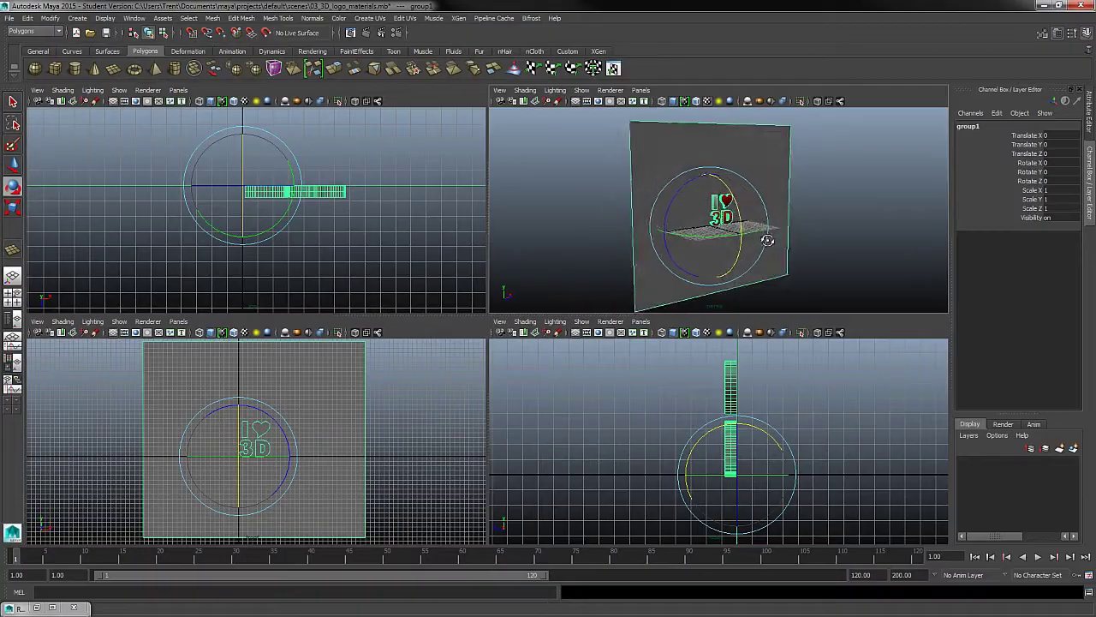
pyautogui.keyDown('alt'); pyautogui.moveTo(765, 240); pyautogui.dragTo(696, 187); pyautogui.keyUp('alt')
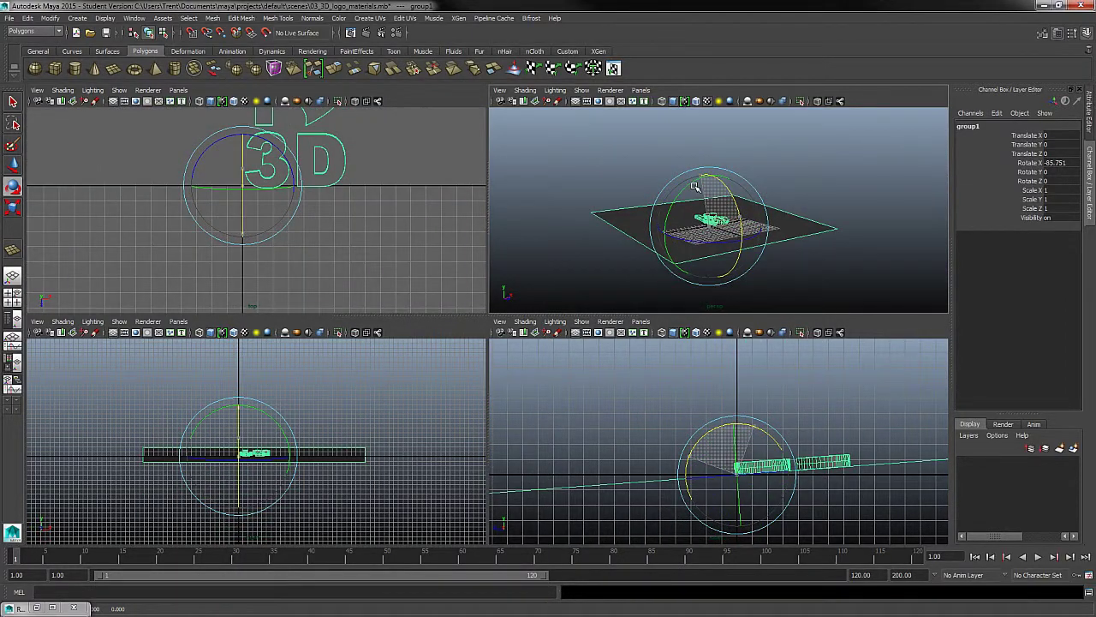
pyautogui.keyDown('alt'); pyautogui.moveTo(805, 166); pyautogui.dragTo(801, 250); pyautogui.keyUp('alt')
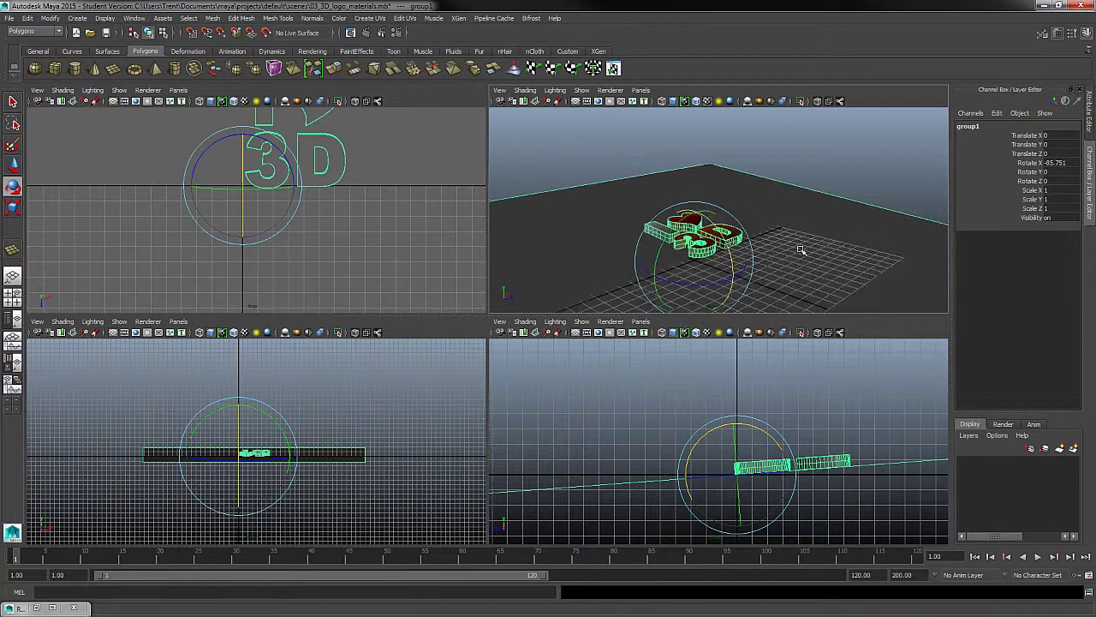
pyautogui.keyDown('alt'); pyautogui.moveTo(801, 250); pyautogui.dragTo(852, 282, button='right'); pyautogui.keyUp('alt')
pyautogui.keyDown('alt'); pyautogui.moveTo(851, 281); pyautogui.dragTo(824, 216); pyautogui.keyUp('alt')
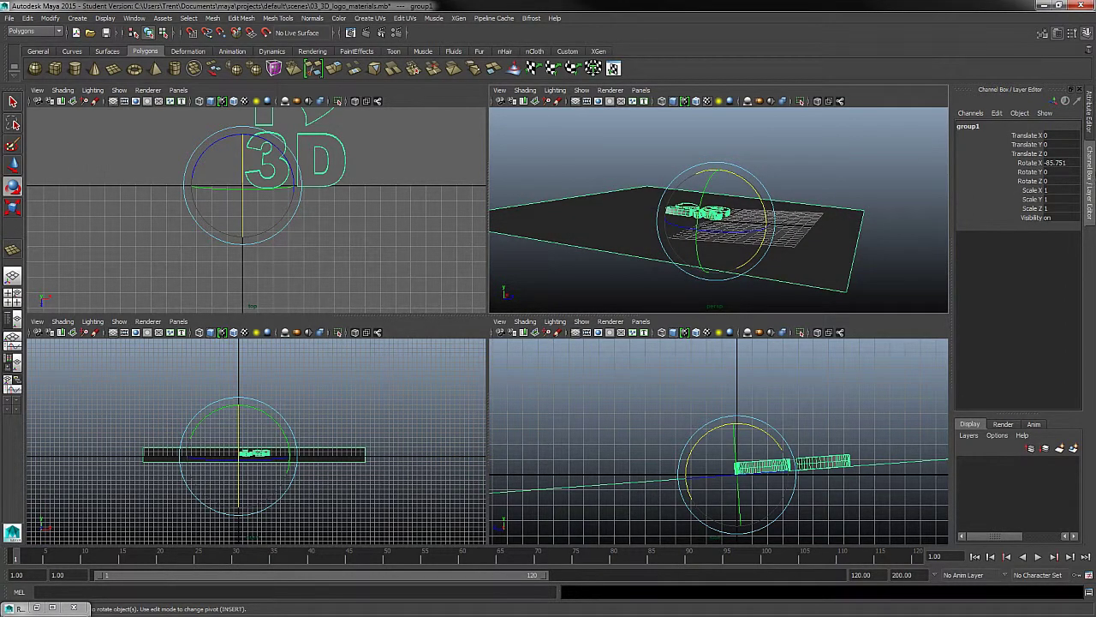
# - Set the Rotate X value of the group holding the logo and plane to exactly -90
pyautogui.hotkey('ctrl', 'a')
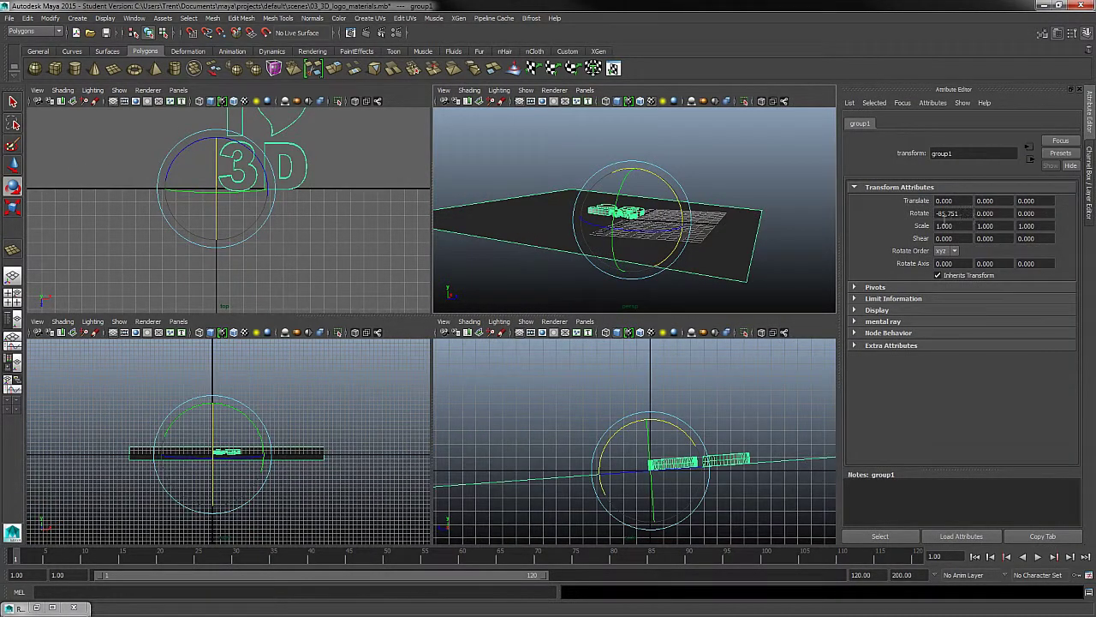
pyautogui.click(1090, 180)
pyautogui.keyDown('alt'); pyautogui.moveTo(815, 214); pyautogui.dragTo(770, 233); pyautogui.keyUp('alt')
pyautogui.keyDown('alt'); pyautogui.moveTo(771, 233); pyautogui.dragTo(793, 255, button='right'); pyautogui.keyUp('alt')
pyautogui.keyDown('alt'); pyautogui.moveTo(792, 254); pyautogui.dragTo(762, 275); pyautogui.keyUp('alt')
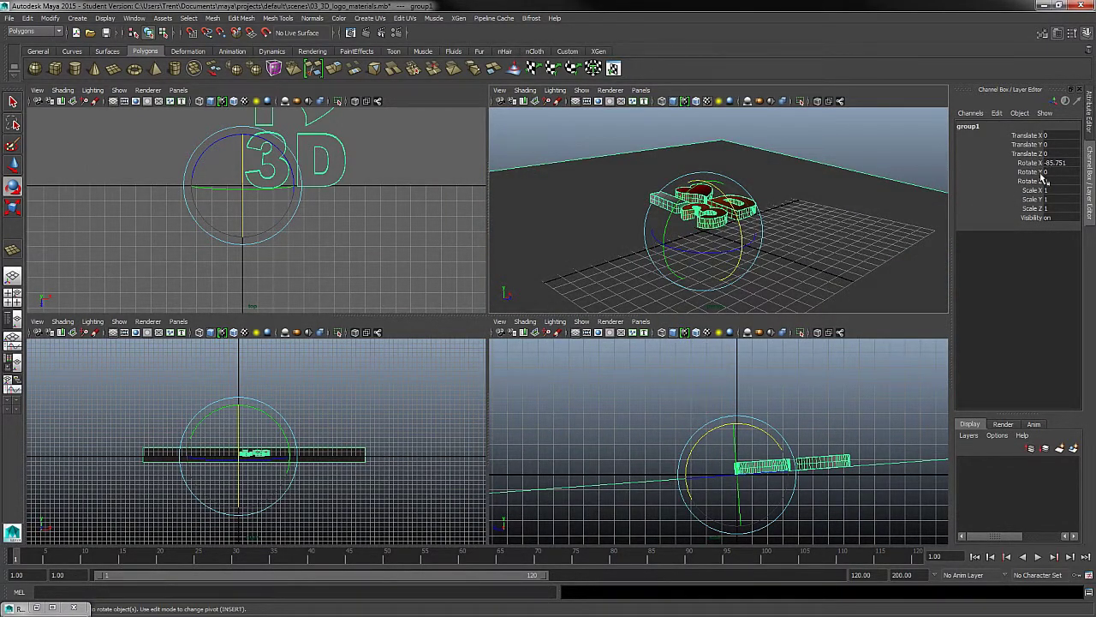
pyautogui.keyDown('alt'); pyautogui.moveTo(873, 230); pyautogui.dragTo(814, 215); pyautogui.keyUp('alt')
pyautogui.click(824, 223)
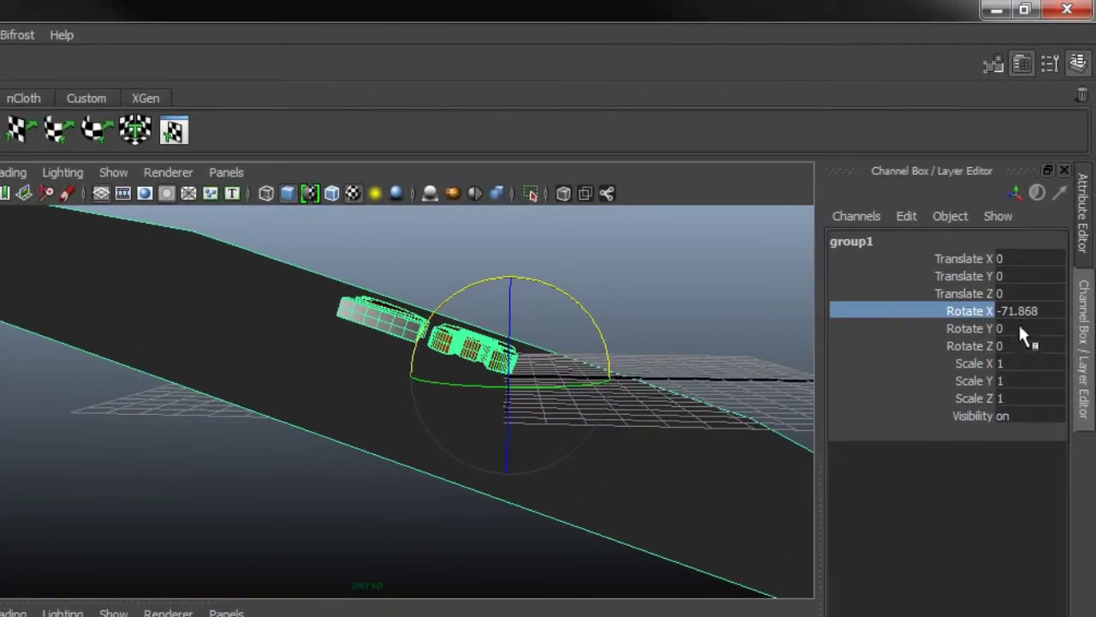
pyautogui.click(1026, 311)
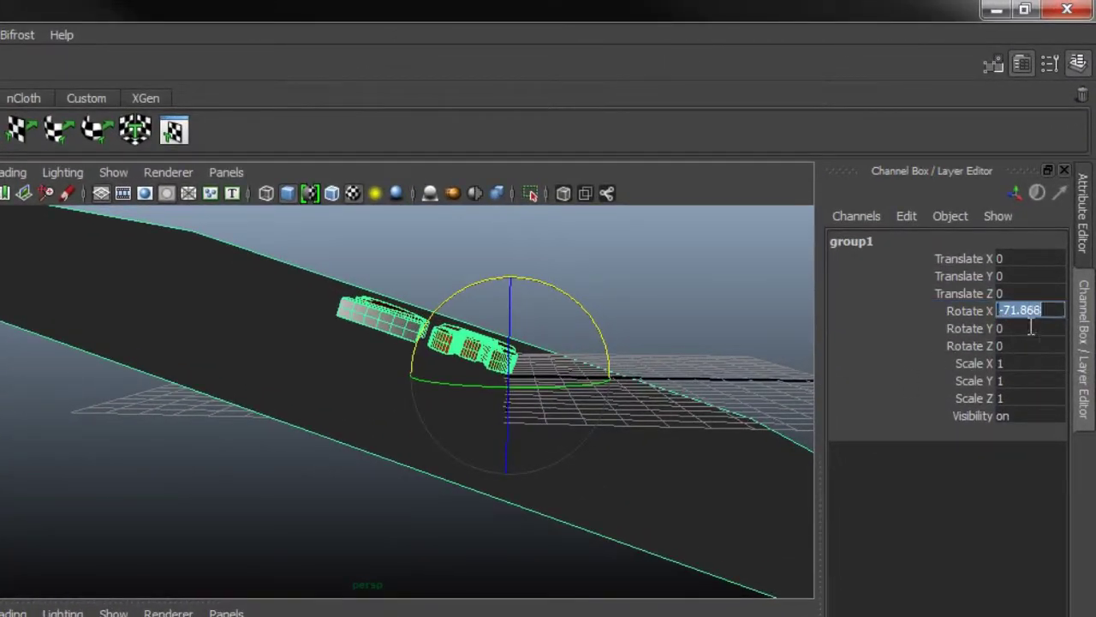
pyautogui.write('-90')
pyautogui.press('Return')
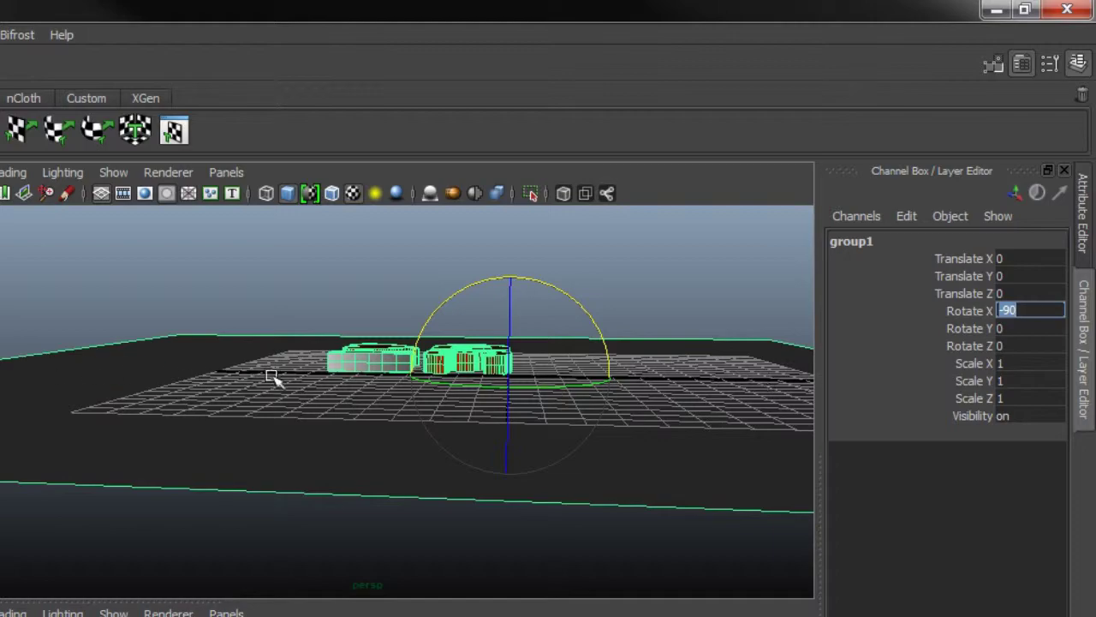
# - Create a basic camera without aim or up controls in the scene
pyautogui.keyDown('alt'); pyautogui.moveTo(746, 409); pyautogui.dragTo(639, 457); pyautogui.keyUp('alt')
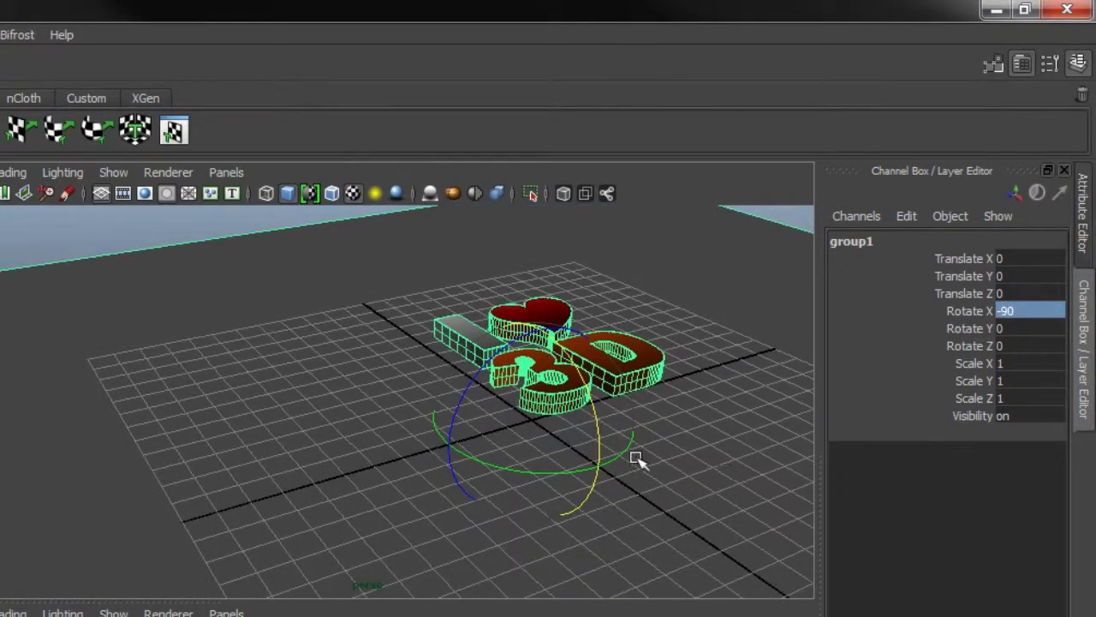
pyautogui.scroll(6, 651, 479)
pyautogui.scroll(-3, 689, 544)
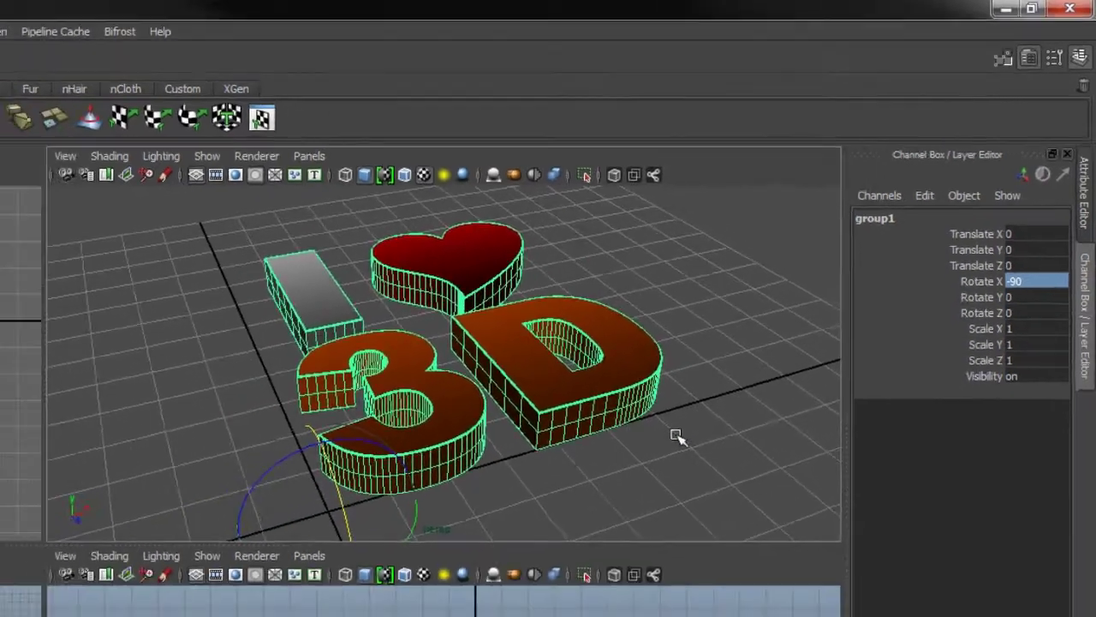
pyautogui.press('space')
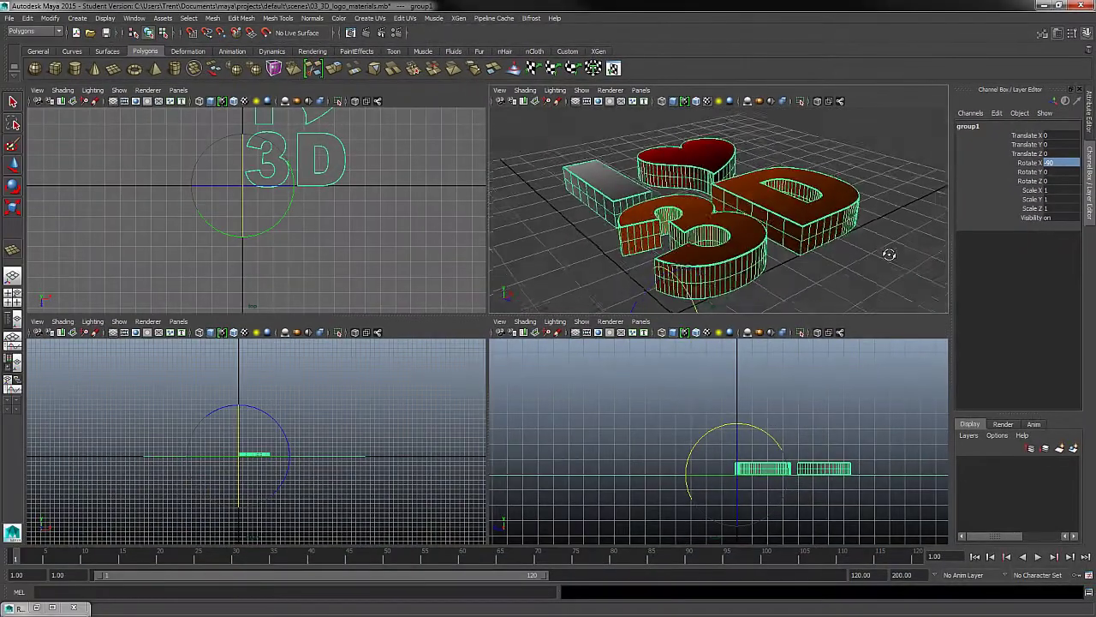
pyautogui.keyDown('alt'); pyautogui.moveTo(889, 254); pyautogui.dragTo(869, 253); pyautogui.keyUp('alt')
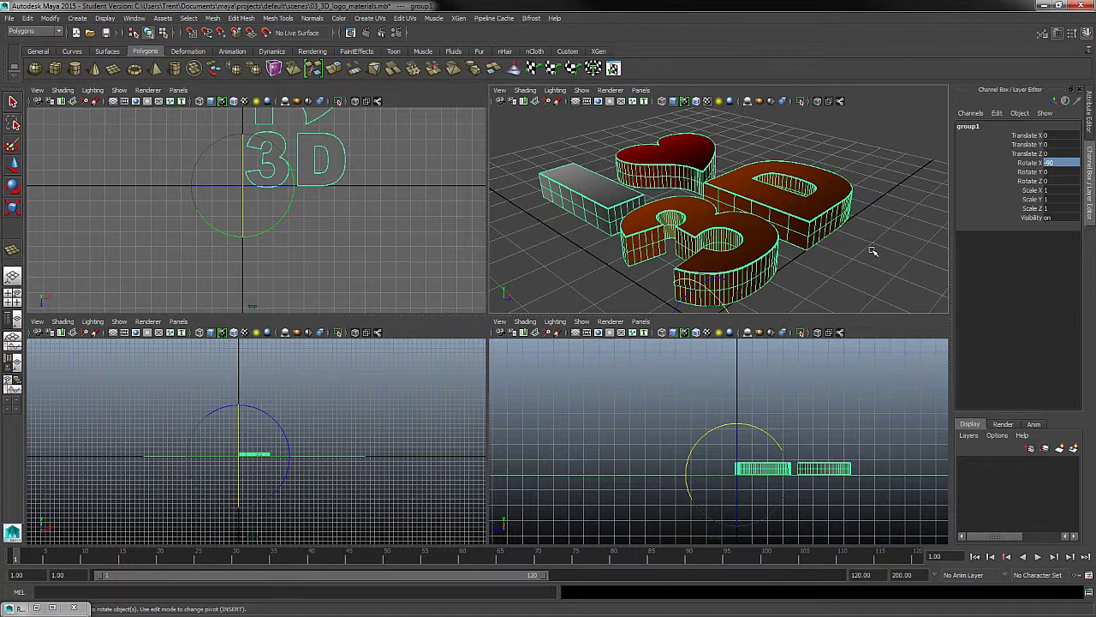
pyautogui.keyDown('alt'); pyautogui.moveTo(872, 250); pyautogui.dragTo(757, 244); pyautogui.keyUp('alt')
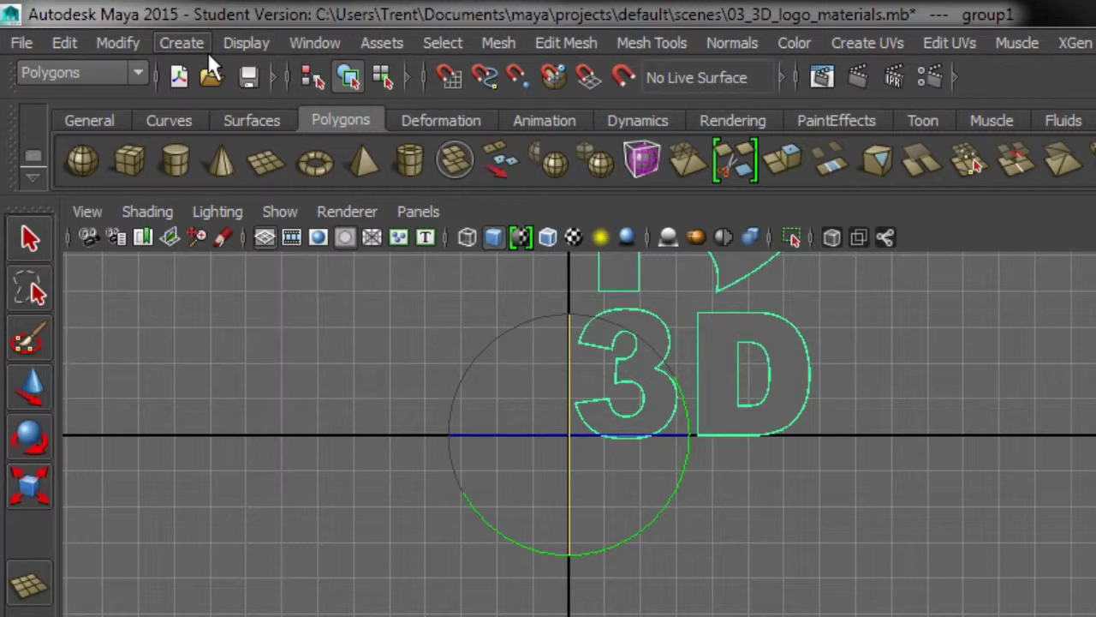
pyautogui.click(184, 43)
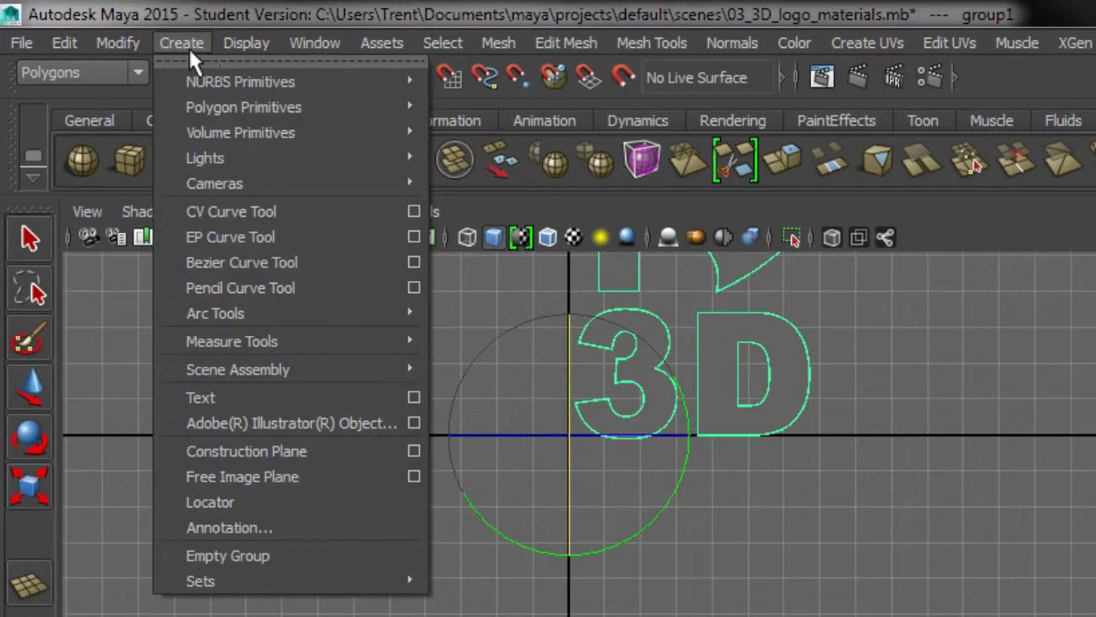
pyautogui.moveTo(244, 184)
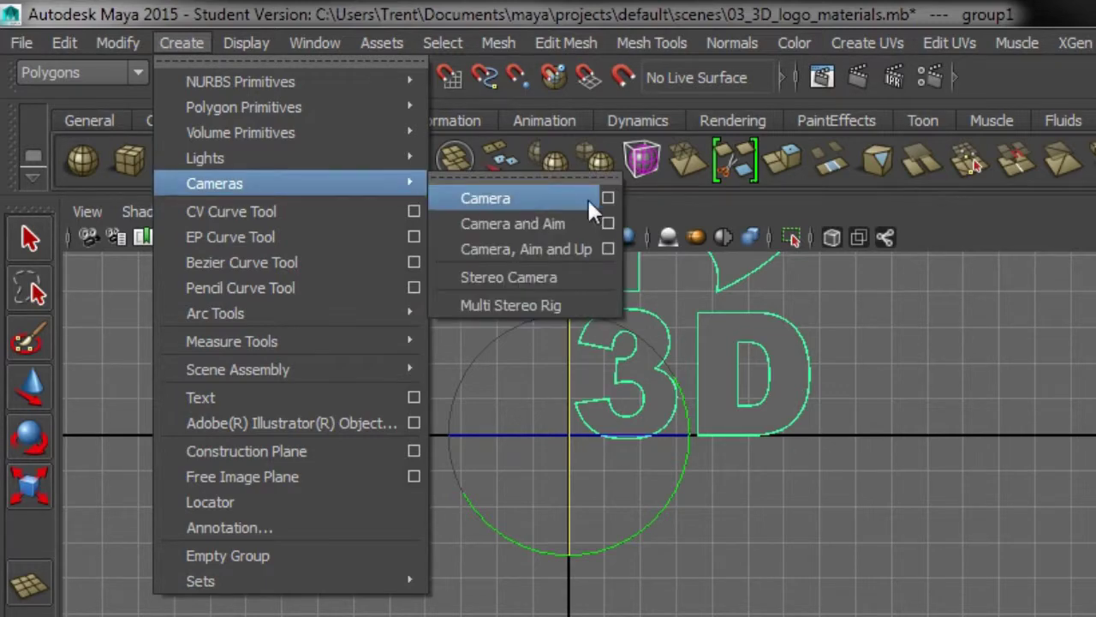
pyautogui.click(510, 197)
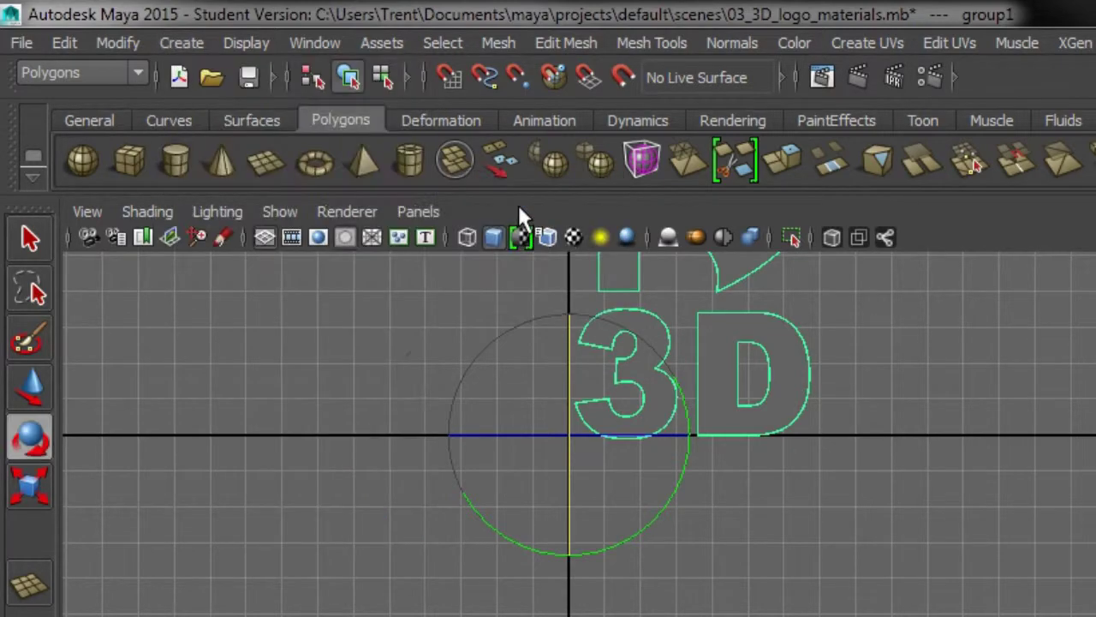
pyautogui.press('space')
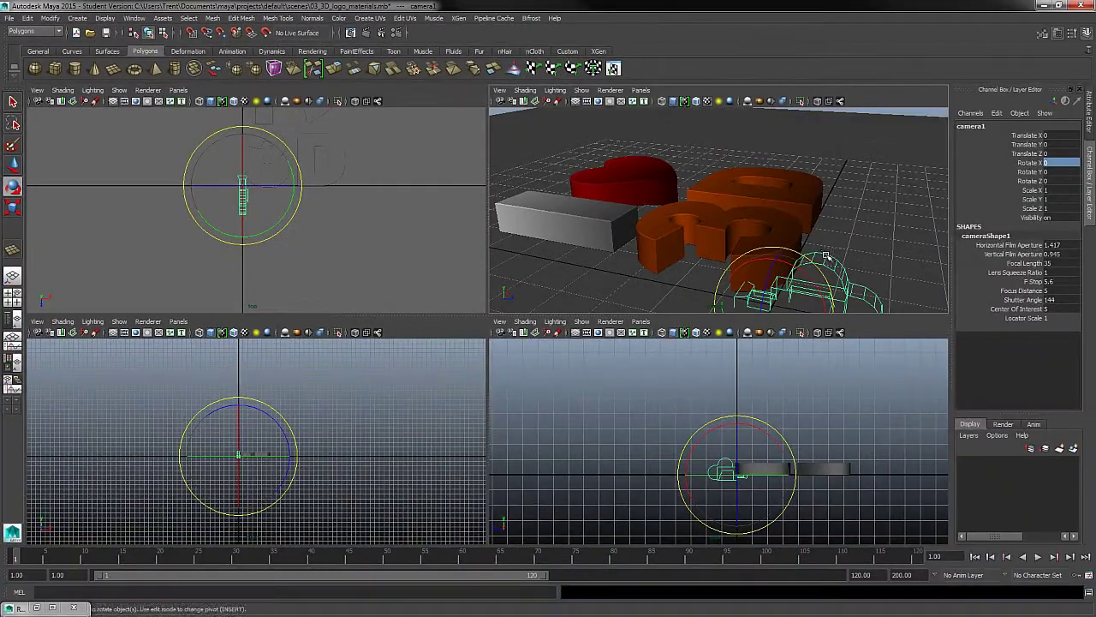
# - Try to move the new camera up and away from the origin with the Move tool, then undo the move
pyautogui.scroll(-4, 826, 256)
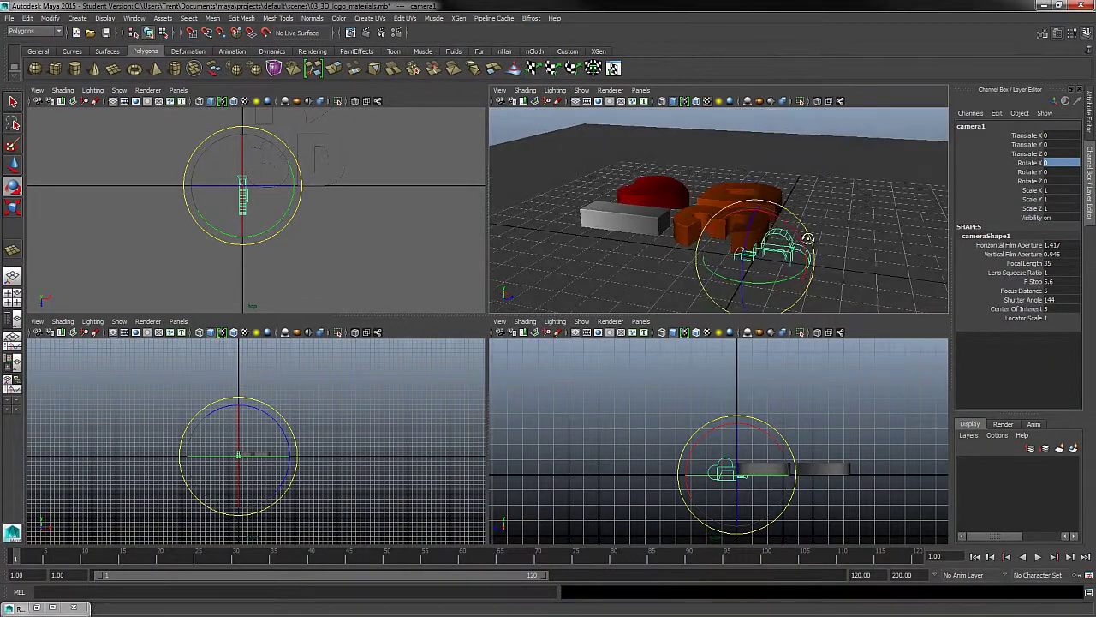
pyautogui.keyDown('alt'); pyautogui.moveTo(809, 241); pyautogui.dragTo(839, 205); pyautogui.keyUp('alt')
pyautogui.press('w')
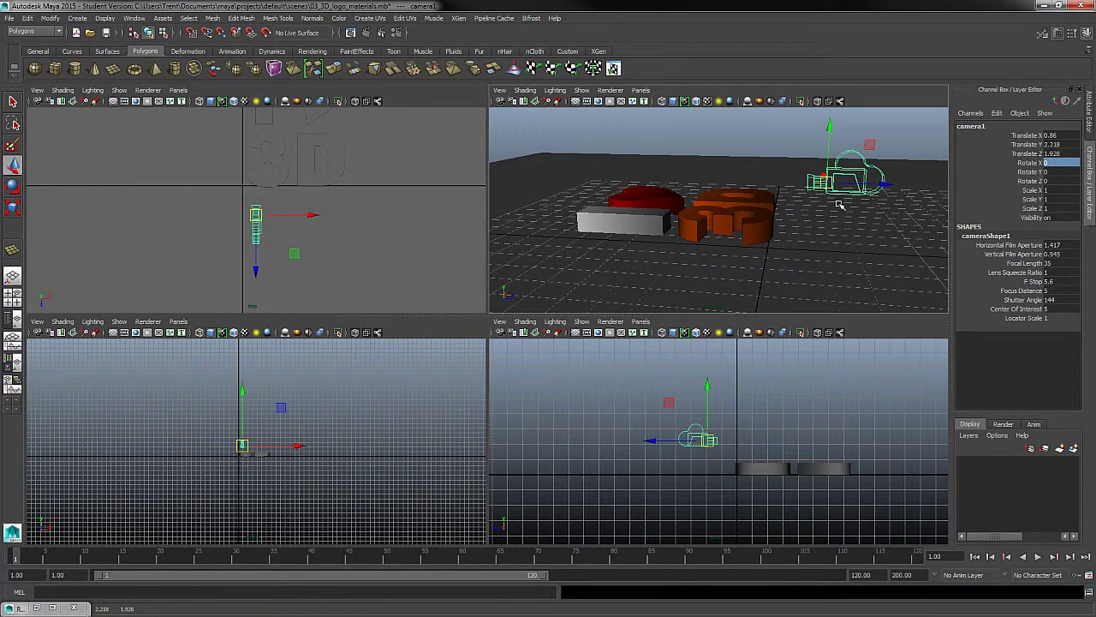
pyautogui.hotkey('ctrl', 'z')
pyautogui.scroll(-3, 857, 269)
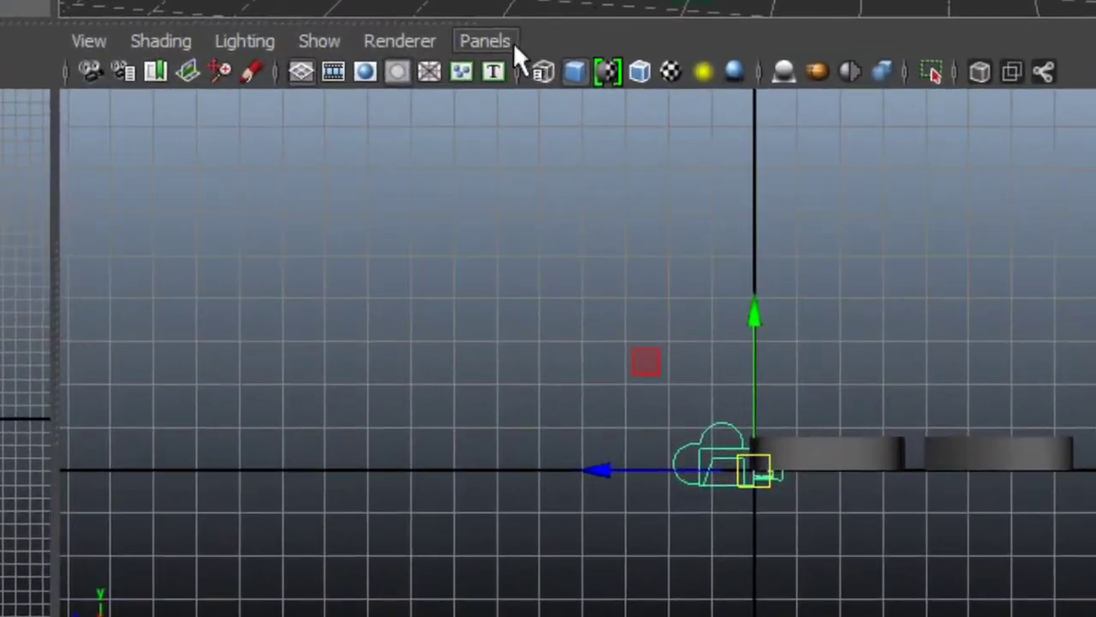
# - Switch the side view to look through camera1
pyautogui.click(649, 323)
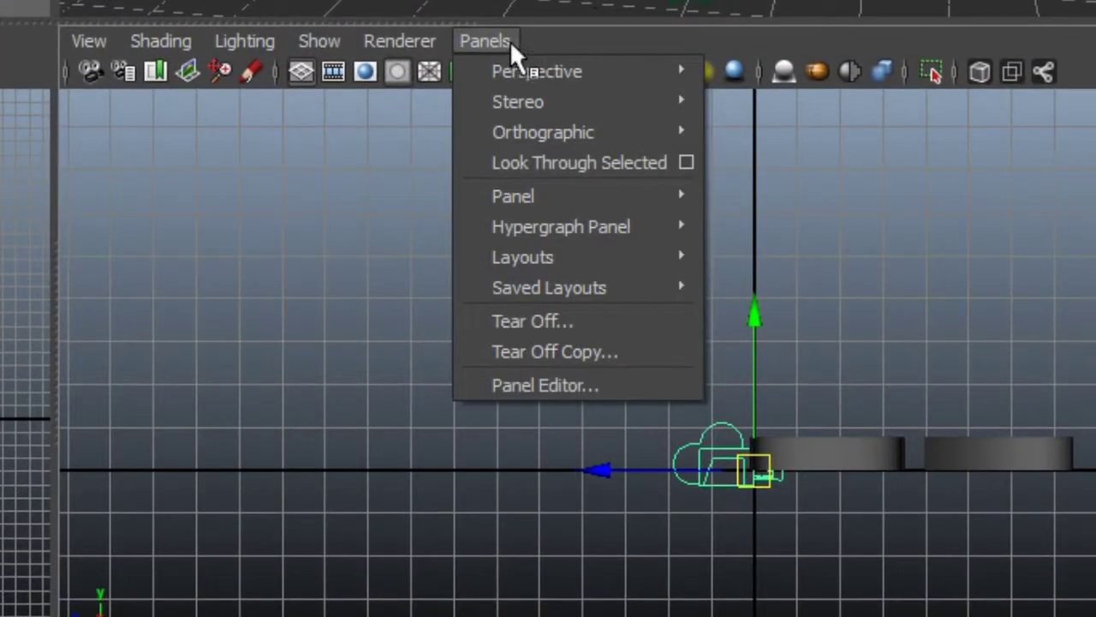
pyautogui.moveTo(554, 71)
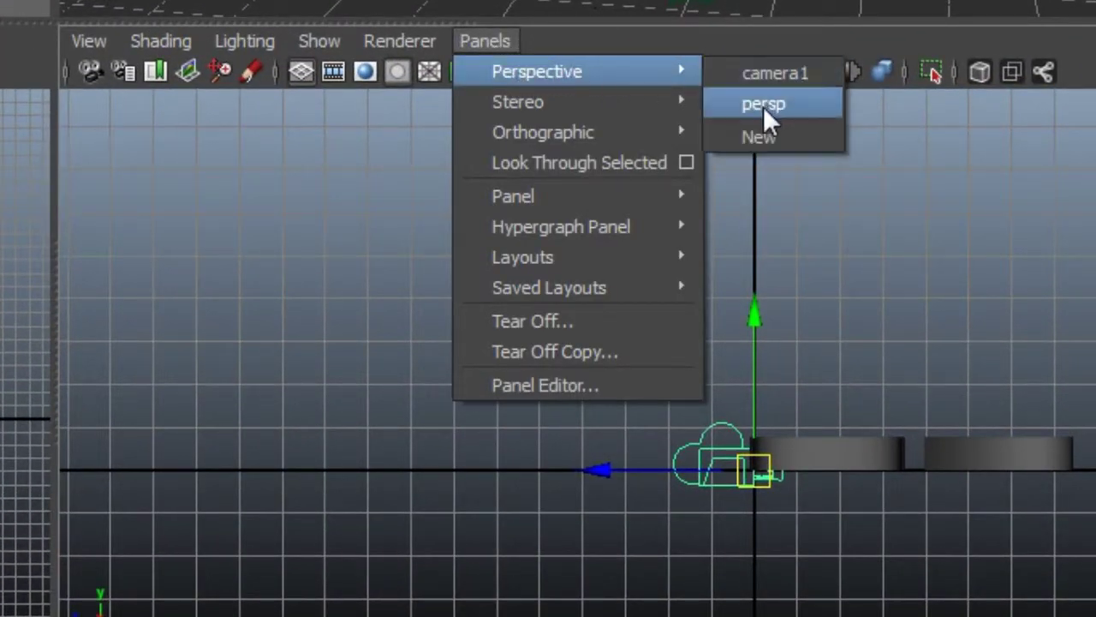
pyautogui.click(788, 71)
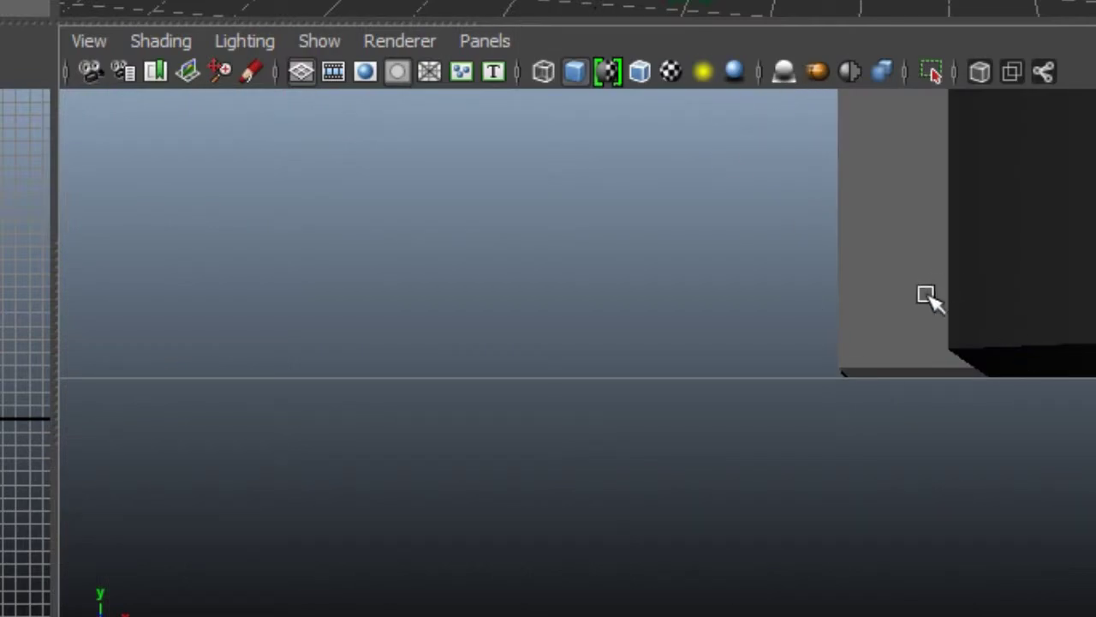
# - Frame the whole logo through camera1 from above at an angle, rotated about -36 in X and -33.2 in Y
pyautogui.keyDown('alt'); pyautogui.moveTo(1053, 315); pyautogui.dragTo(1095, 426); pyautogui.keyUp('alt')
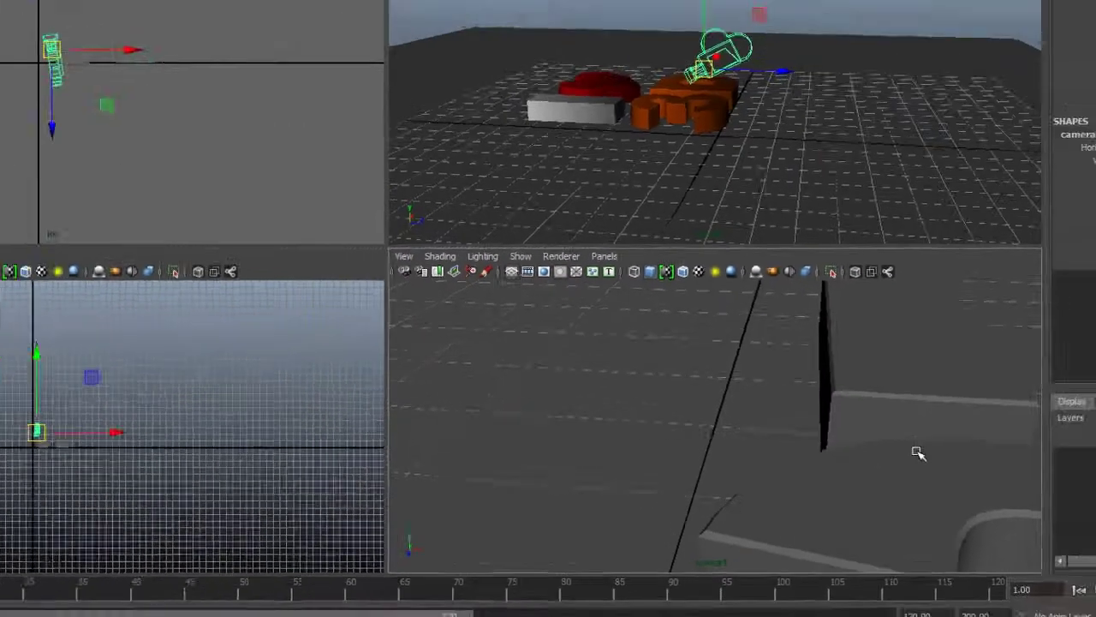
pyautogui.scroll(-3, 917, 452)
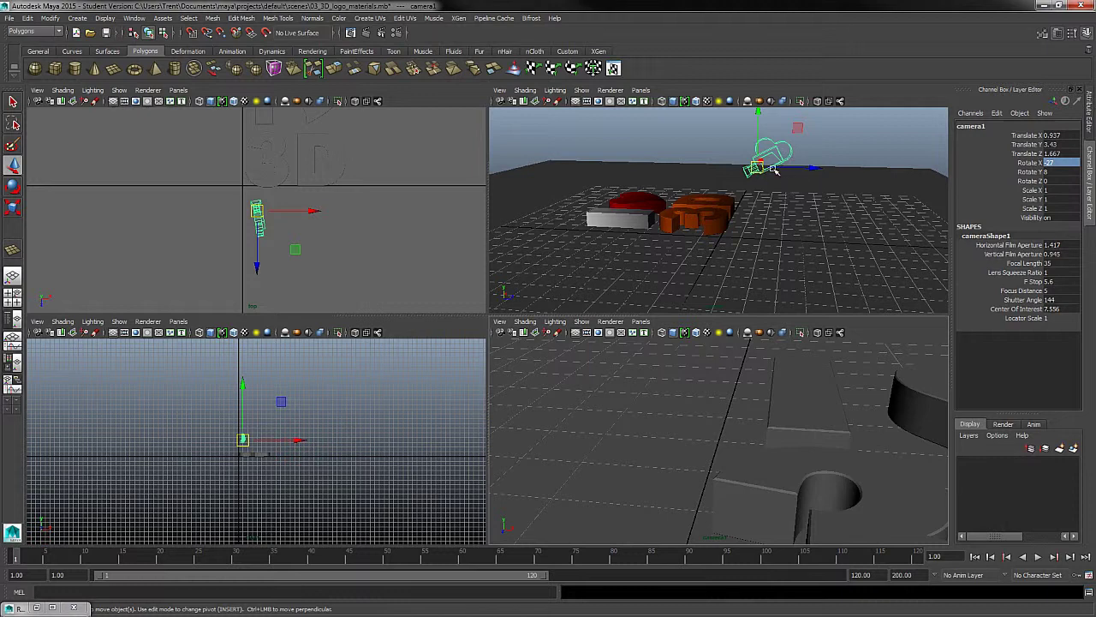
pyautogui.scroll(-5, 873, 440)
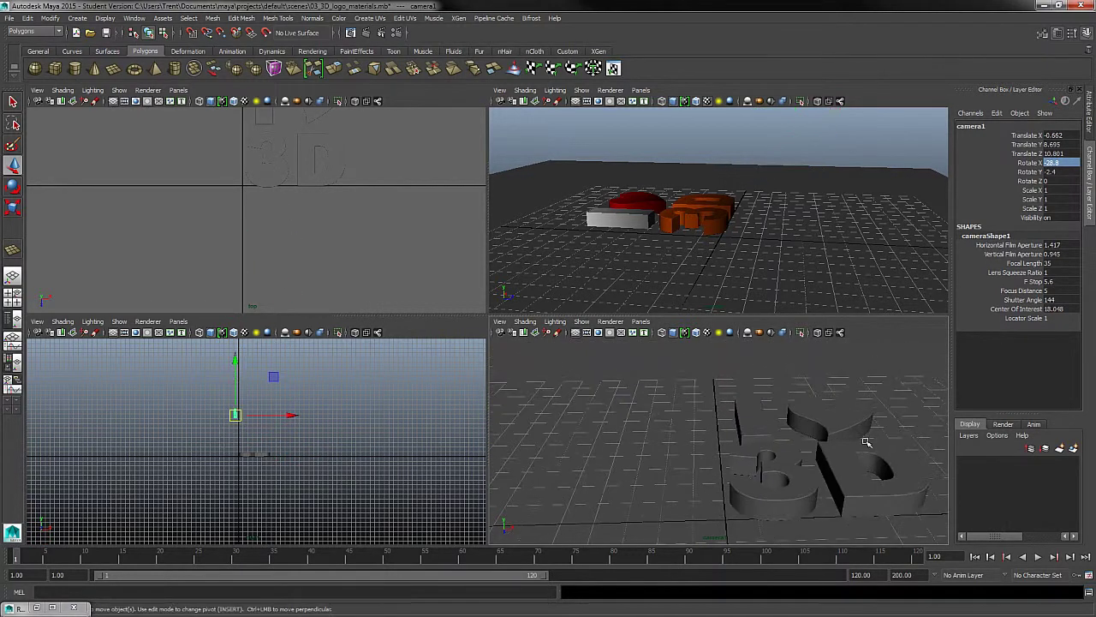
pyautogui.keyDown('alt'); pyautogui.moveTo(866, 441); pyautogui.dragTo(814, 440); pyautogui.keyUp('alt')
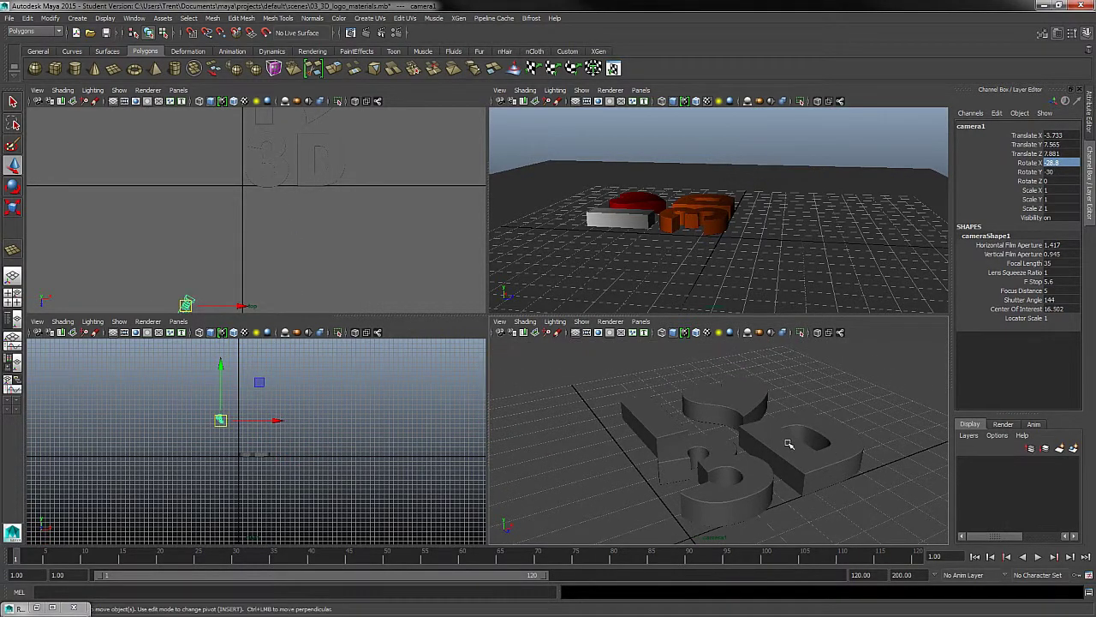
pyautogui.scroll(-6, 818, 231)
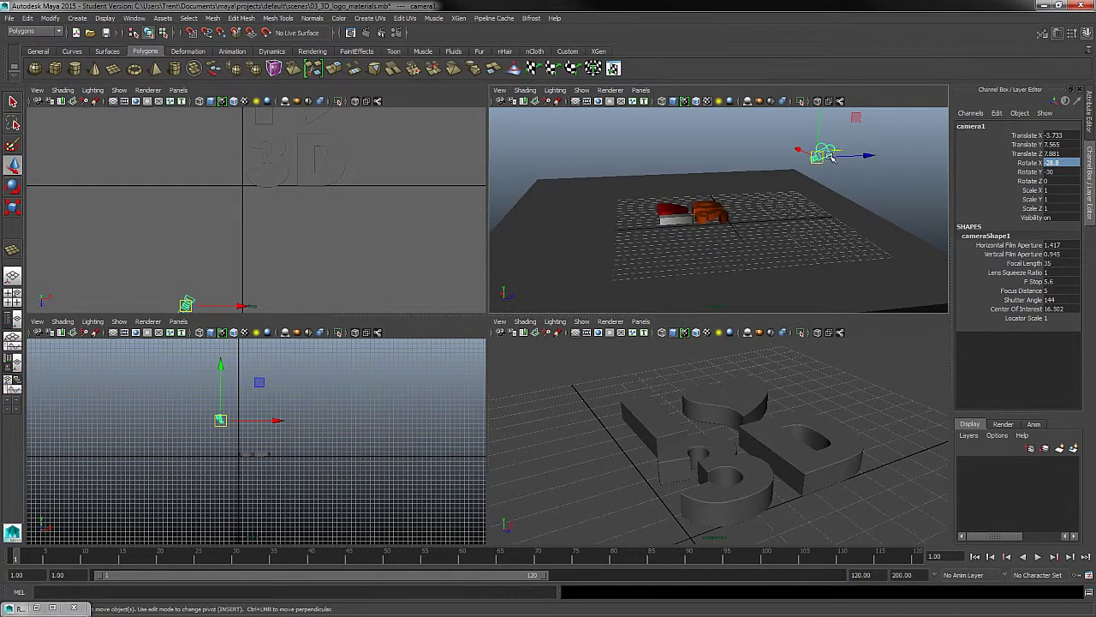
pyautogui.keyDown('alt'); pyautogui.moveTo(778, 473); pyautogui.dragTo(818, 470); pyautogui.keyUp('alt')
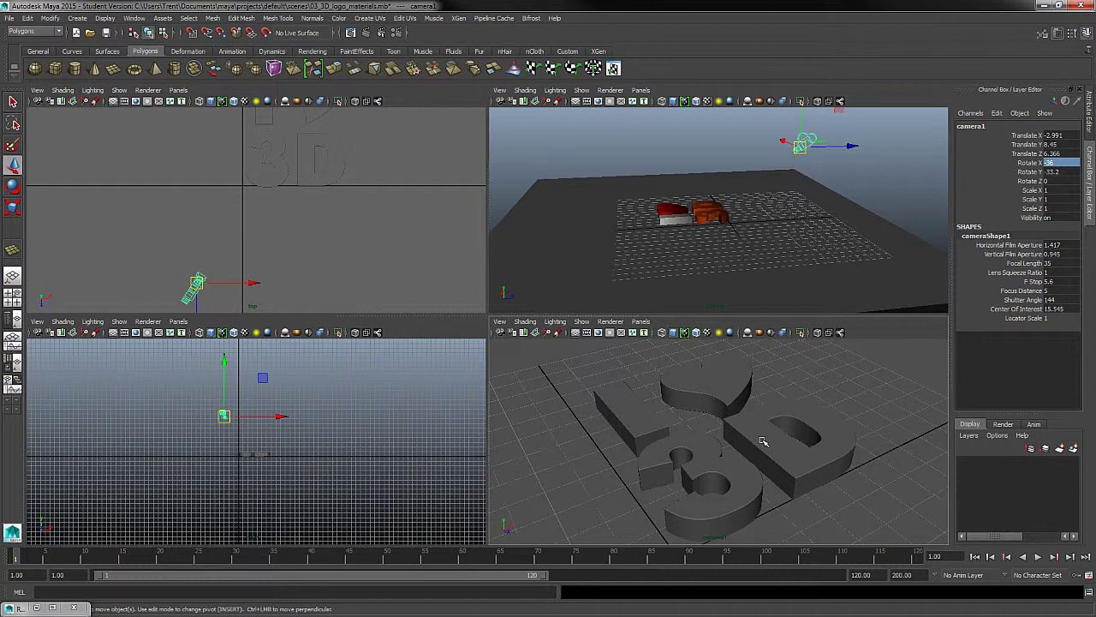
# - Display the logo's material colours in the camera view and try out resizing the upper and lower view panels
pyautogui.click(717, 333)
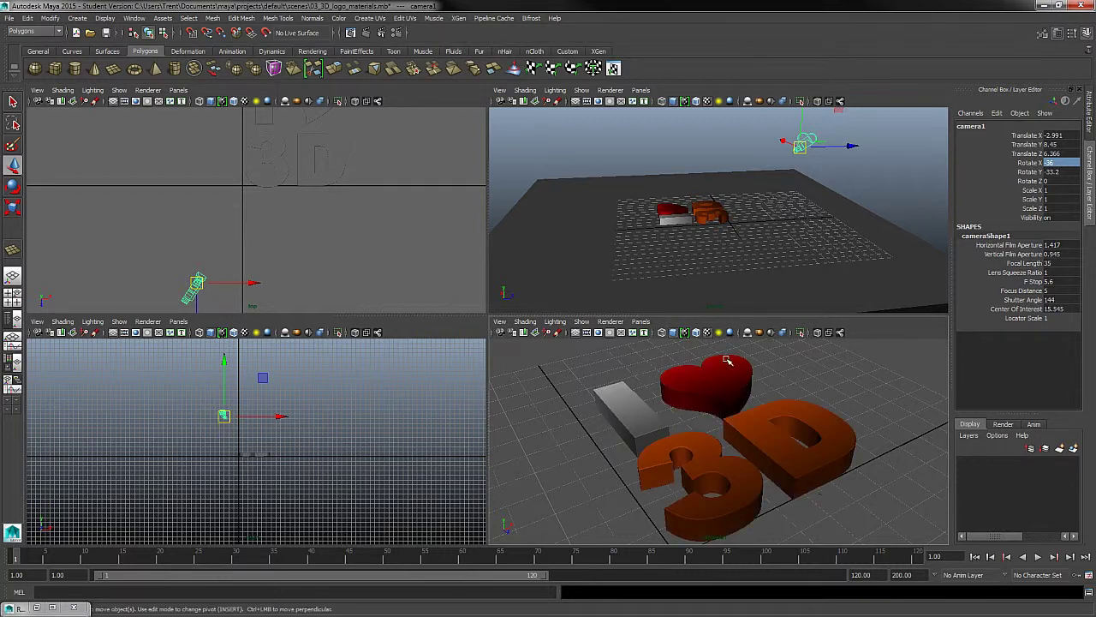
pyautogui.click(718, 334)
pyautogui.click(718, 333)
pyautogui.moveTo(725, 316); pyautogui.dragTo(728, 446)
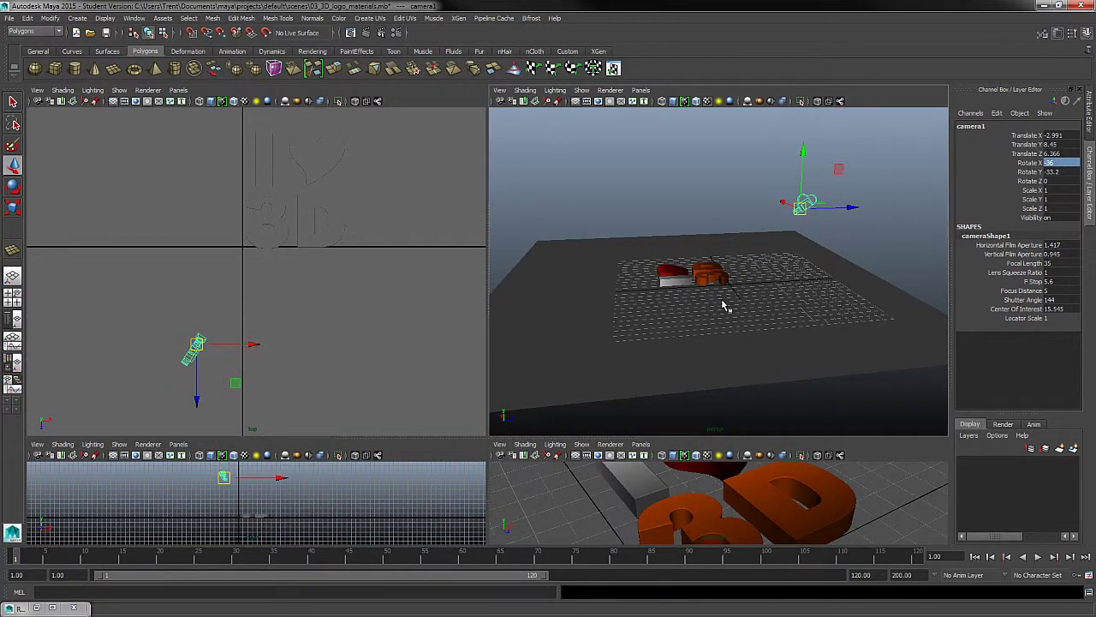
pyautogui.moveTo(638, 439); pyautogui.dragTo(644, 320)
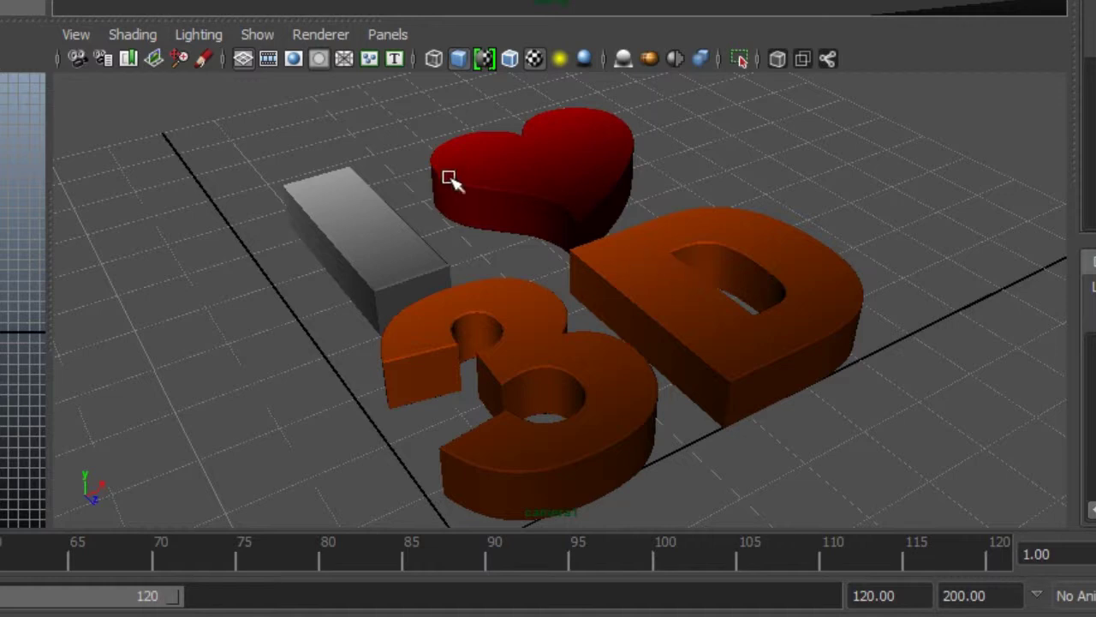
# - Reframe the camera on the logo inside the 960 x 540 resolution gate, then hide the gate
pyautogui.click(294, 60)
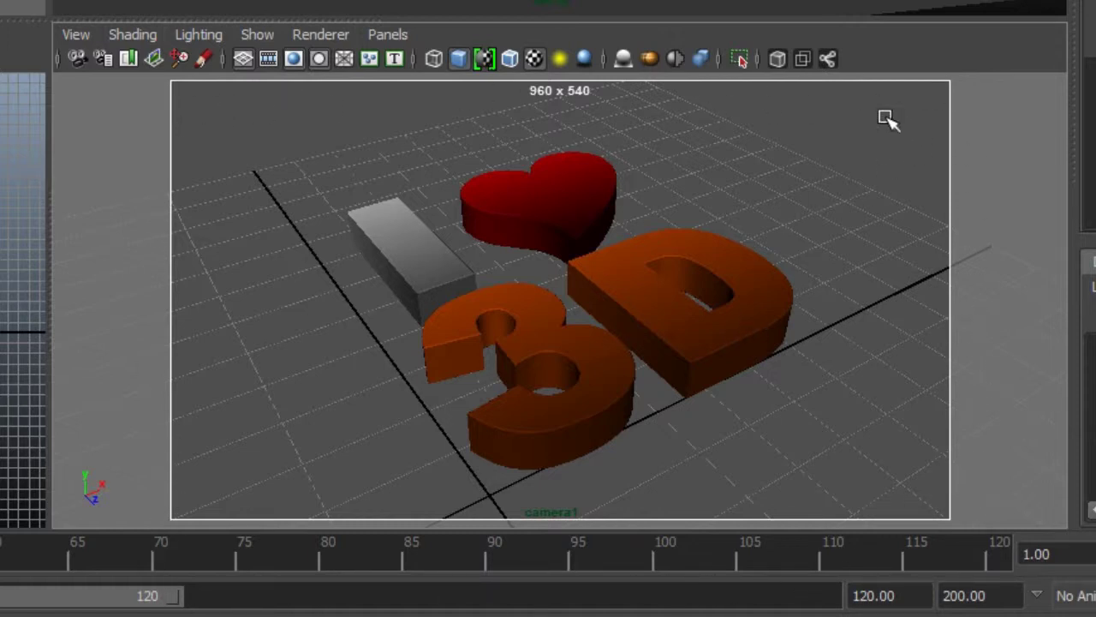
pyautogui.keyDown('alt'); pyautogui.moveTo(644, 350); pyautogui.dragTo(753, 267); pyautogui.keyUp('alt')
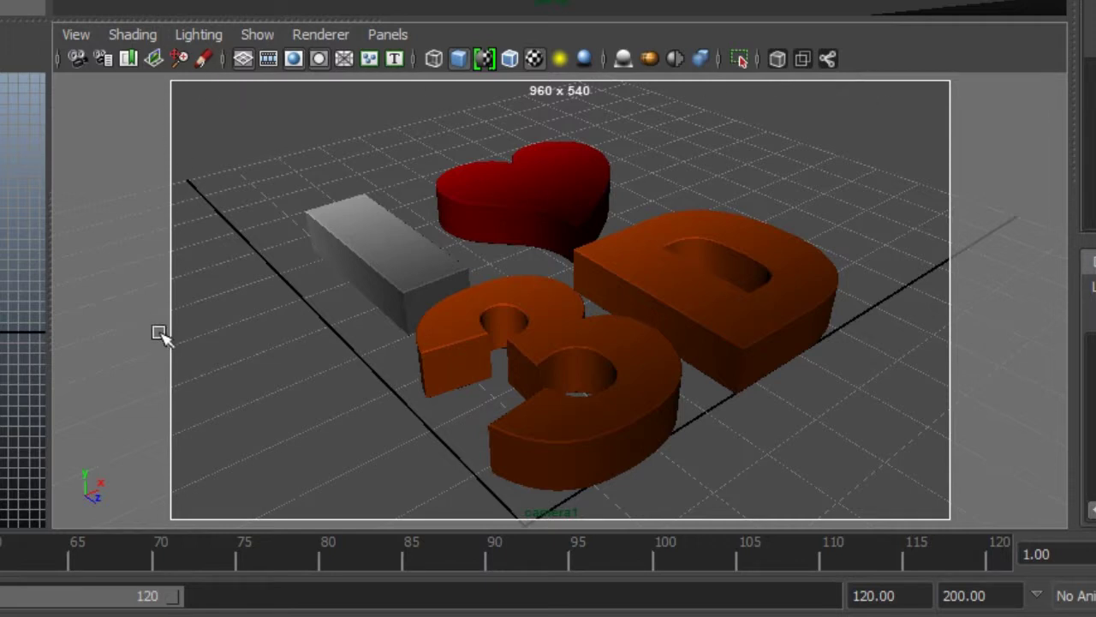
pyautogui.keyDown('alt'); pyautogui.moveTo(888, 266); pyautogui.dragTo(882, 315, button='right'); pyautogui.keyUp('alt')
pyautogui.keyDown('alt'); pyautogui.moveTo(868, 396); pyautogui.dragTo(1011, 283, button='right'); pyautogui.keyUp('alt')
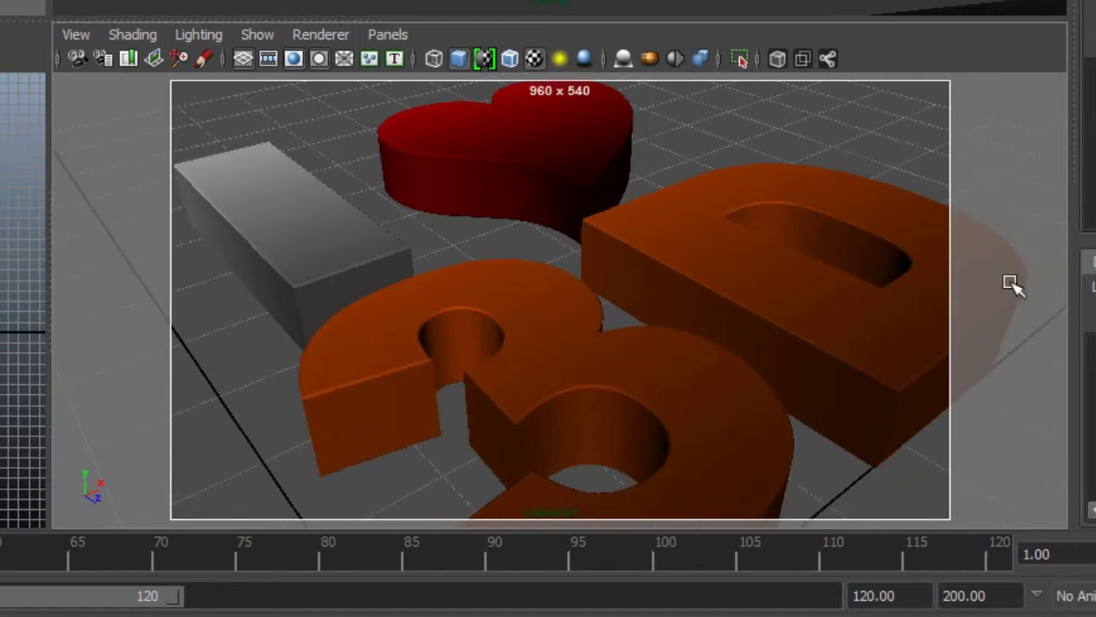
pyautogui.keyDown('alt'); pyautogui.moveTo(917, 367); pyautogui.dragTo(812, 269, button='right'); pyautogui.keyUp('alt')
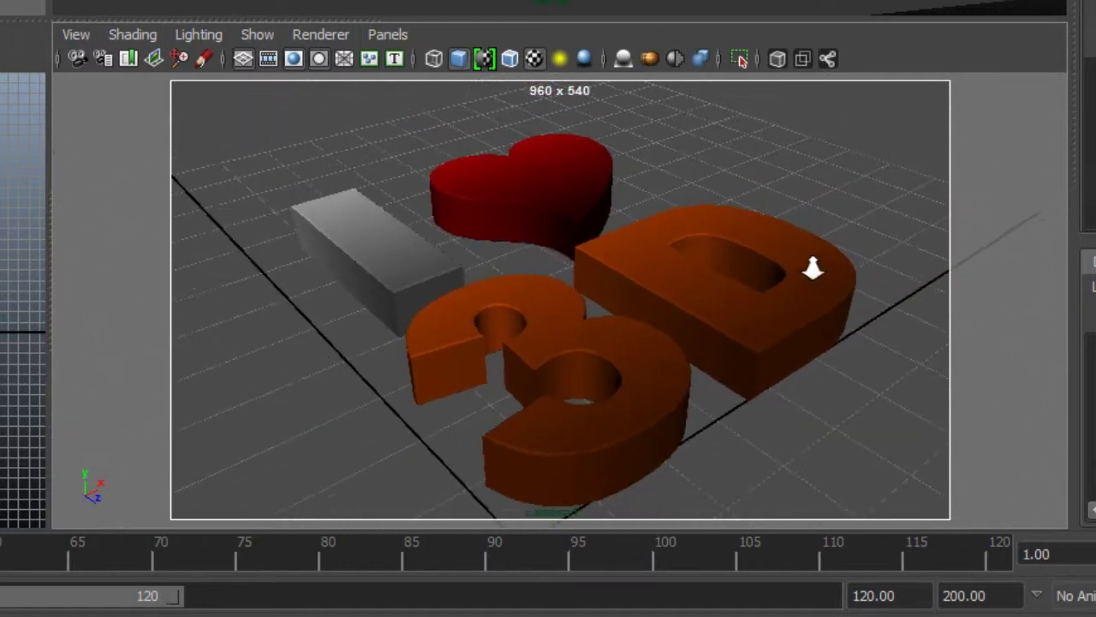
pyautogui.keyDown('alt'); pyautogui.moveTo(812, 269); pyautogui.dragTo(801, 329); pyautogui.keyUp('alt')
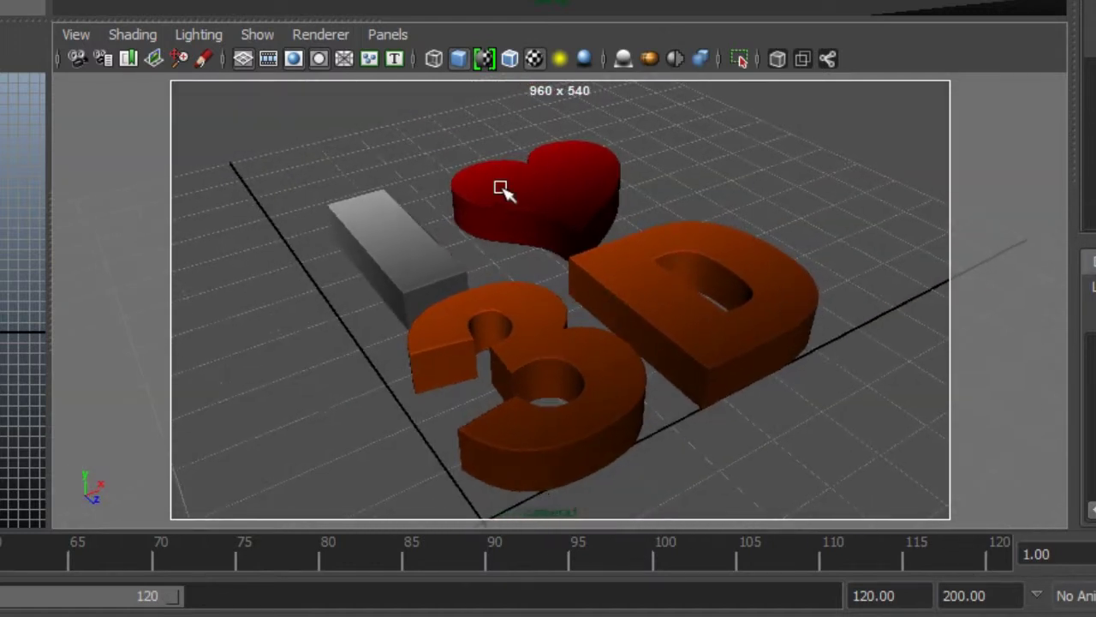
pyautogui.click(301, 67)
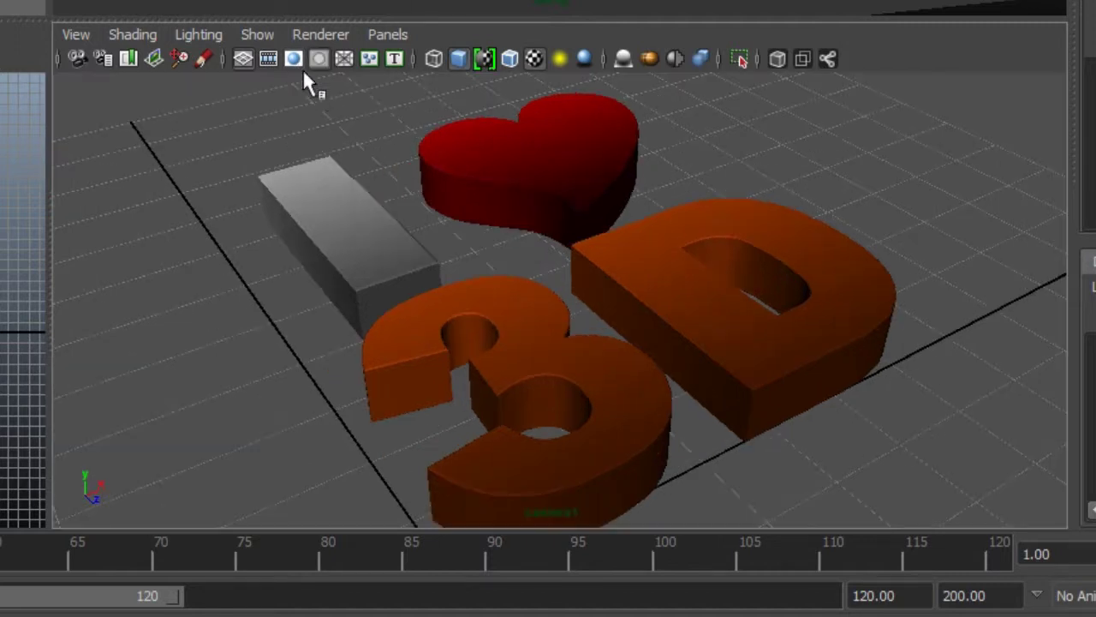
# - Show the 960 x 540 resolution gate and reframe camera1 so the whole logo fits inside it, viewed from above at an angle
pyautogui.click(304, 59)
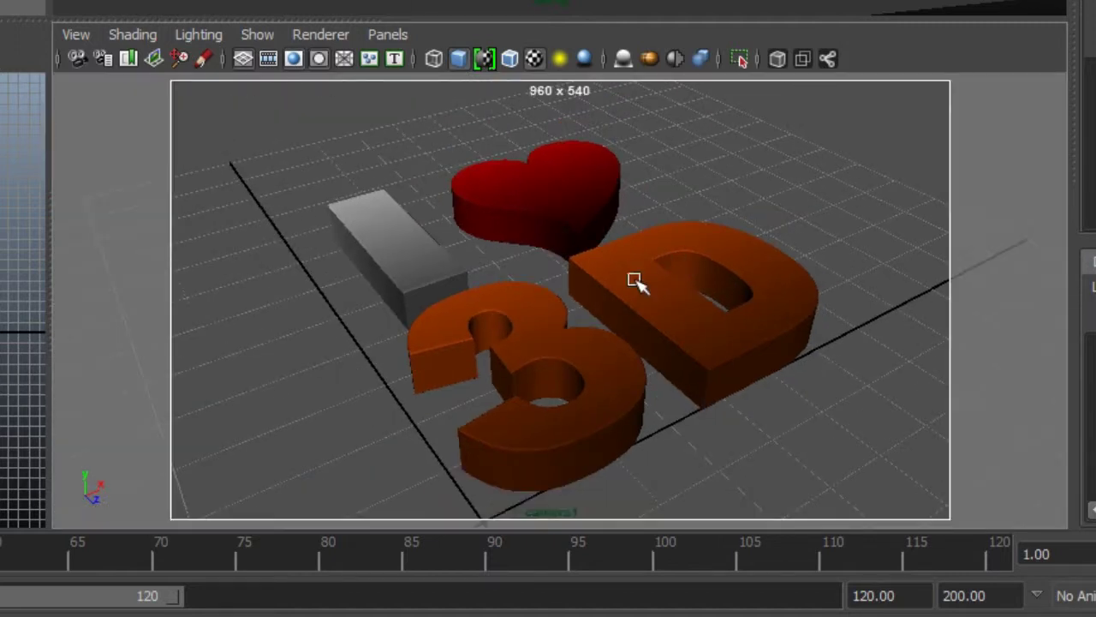
pyautogui.keyDown('alt'); pyautogui.moveTo(634, 282); pyautogui.dragTo(657, 316, button='right'); pyautogui.keyUp('alt')
pyautogui.keyDown('alt'); pyautogui.moveTo(661, 346); pyautogui.dragTo(681, 291, button='middle'); pyautogui.keyUp('alt')
pyautogui.keyDown('alt'); pyautogui.moveTo(682, 291); pyautogui.dragTo(733, 305); pyautogui.keyUp('alt')
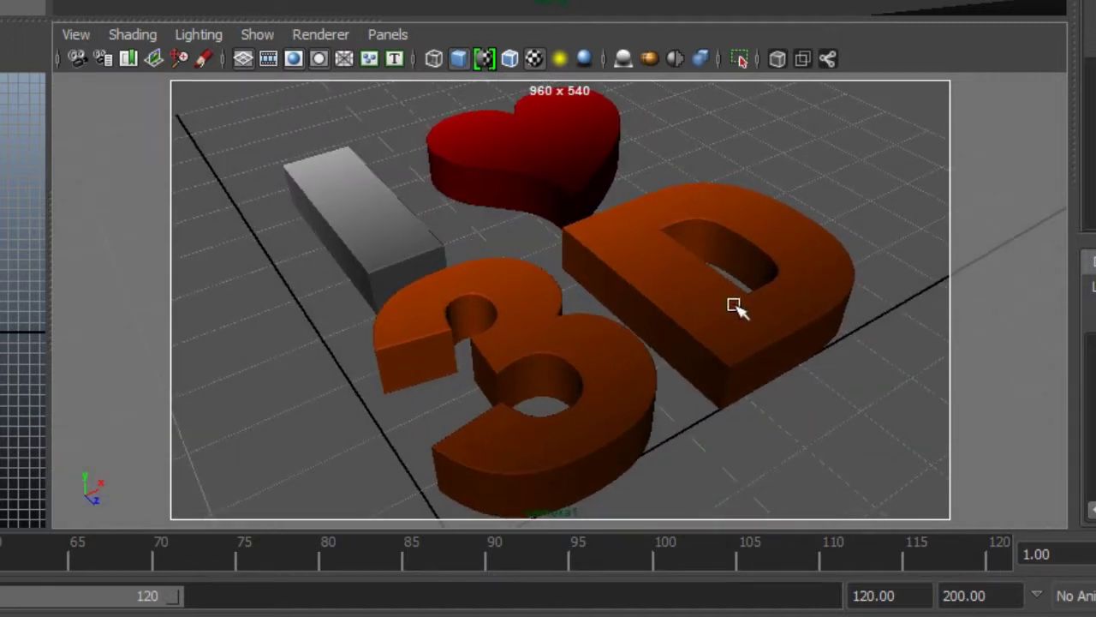
pyautogui.keyDown('alt'); pyautogui.moveTo(733, 305); pyautogui.dragTo(723, 282, button='right'); pyautogui.keyUp('alt')
pyautogui.keyDown('alt'); pyautogui.moveTo(728, 309); pyautogui.dragTo(725, 306, button='middle'); pyautogui.keyUp('alt')
pyautogui.keyDown('alt'); pyautogui.moveTo(725, 306); pyautogui.dragTo(738, 302, button='right'); pyautogui.keyUp('alt')
pyautogui.moveTo(738, 302)
pyautogui.keyDown('alt'); pyautogui.mouseDown()
pyautogui.moveTo(757, 296)
pyautogui.moveTo(750, 304)
pyautogui.mouseUp(); pyautogui.keyUp('alt')
pyautogui.keyDown('alt'); pyautogui.moveTo(750, 304); pyautogui.dragTo(749, 325, button='middle'); pyautogui.keyUp('alt')
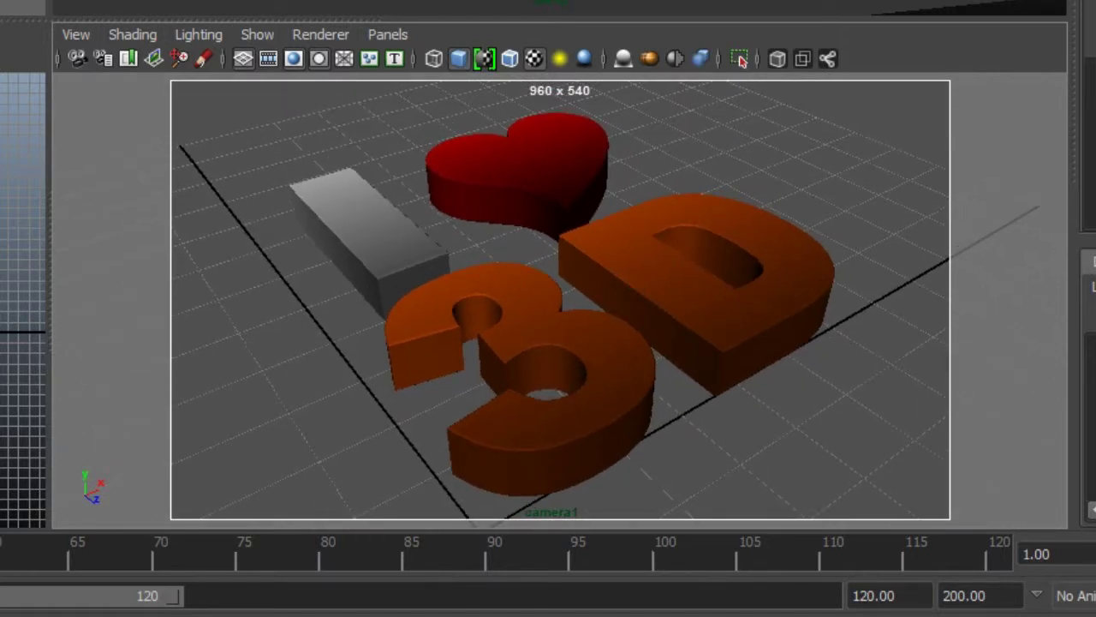
pyautogui.keyDown('alt'); pyautogui.moveTo(630, 1); pyautogui.dragTo(540, 2); pyautogui.keyUp('alt')
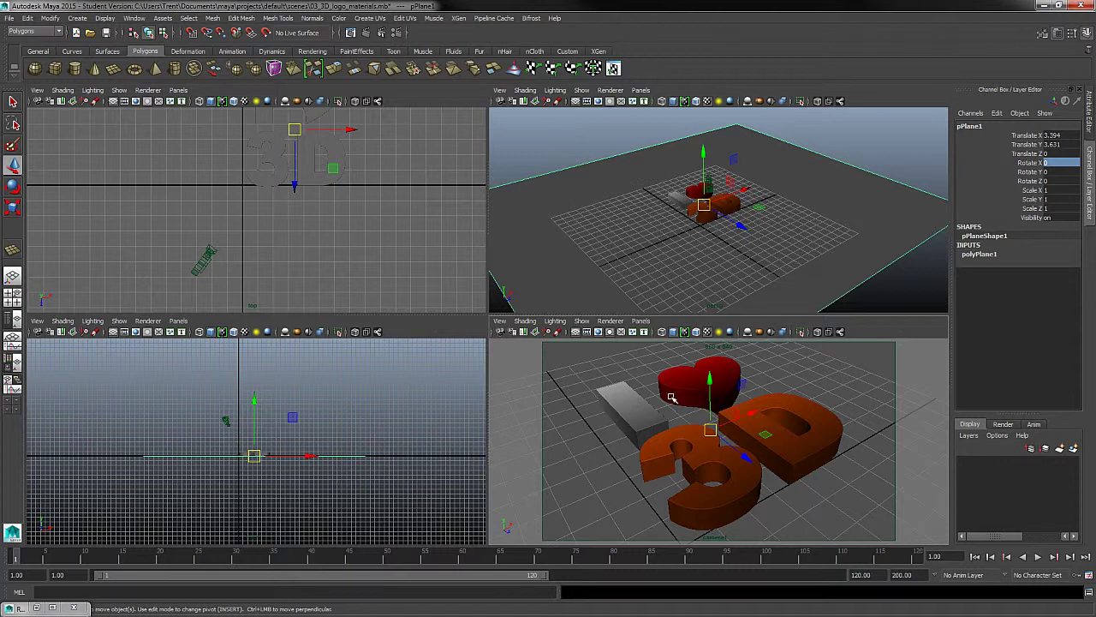
# - Render the camera1 view with Maya Software, keep the rendered image and minimize the render window
pyautogui.click(365, 32)
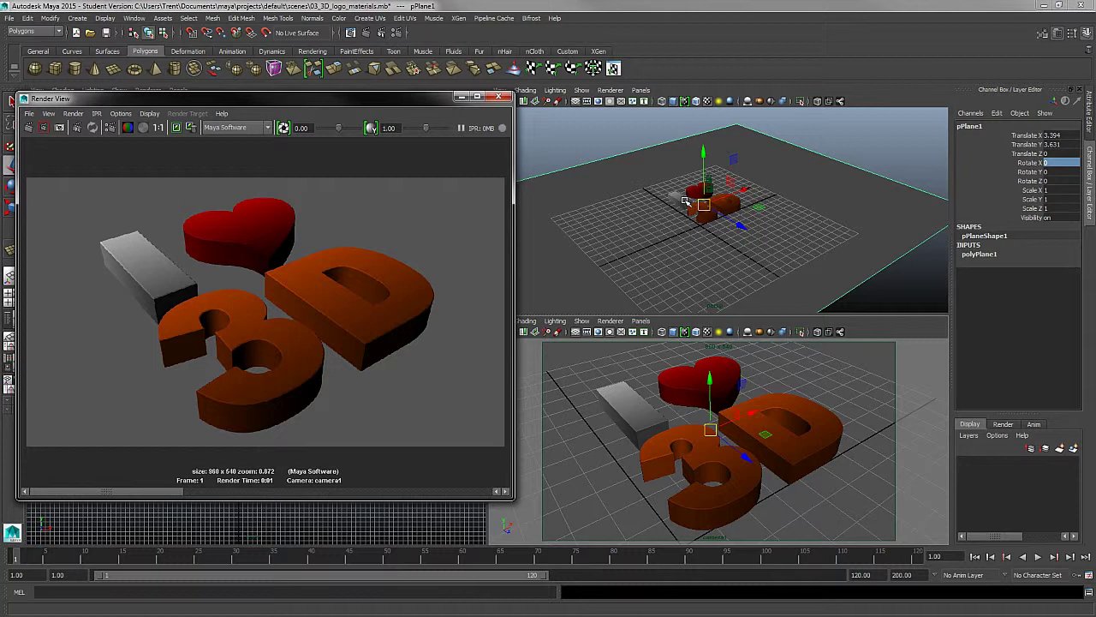
pyautogui.click(178, 128)
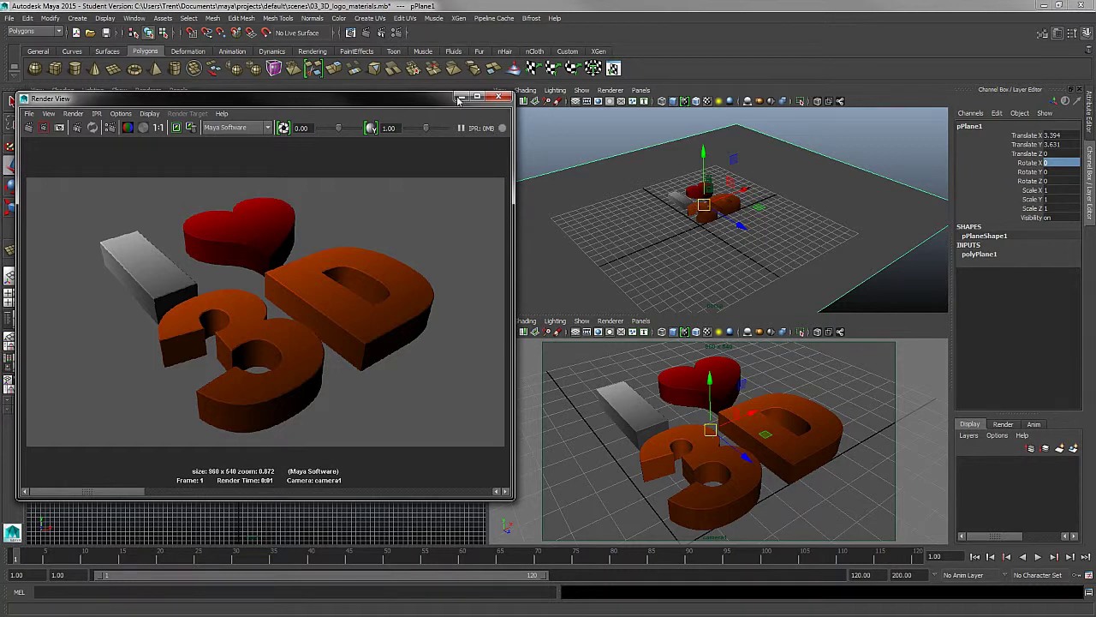
pyautogui.click(459, 97)
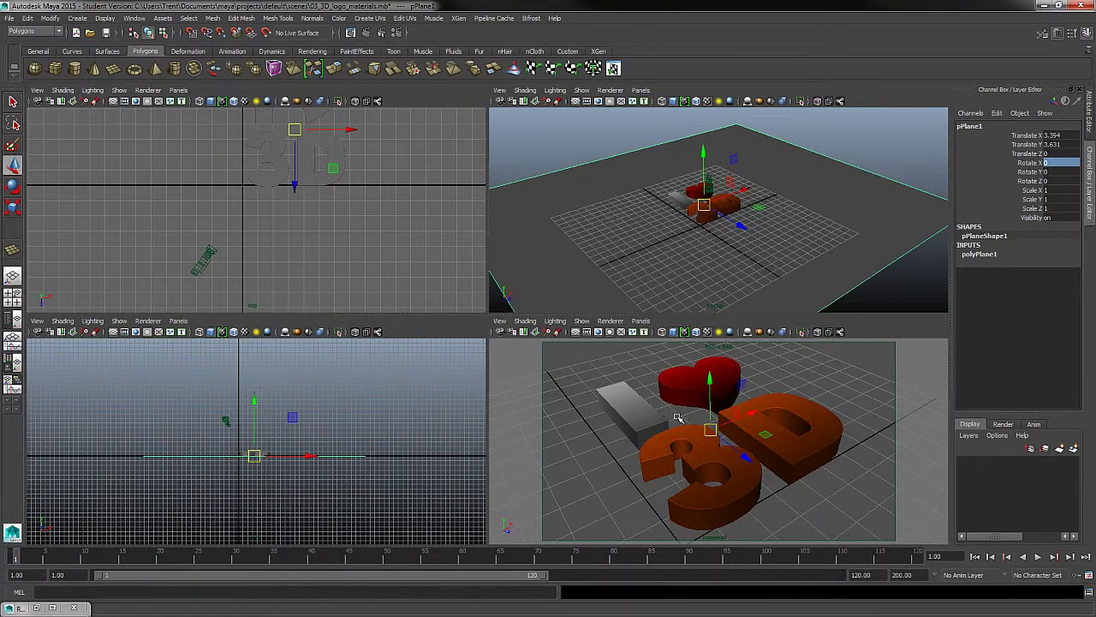
pyautogui.click(77, 18)
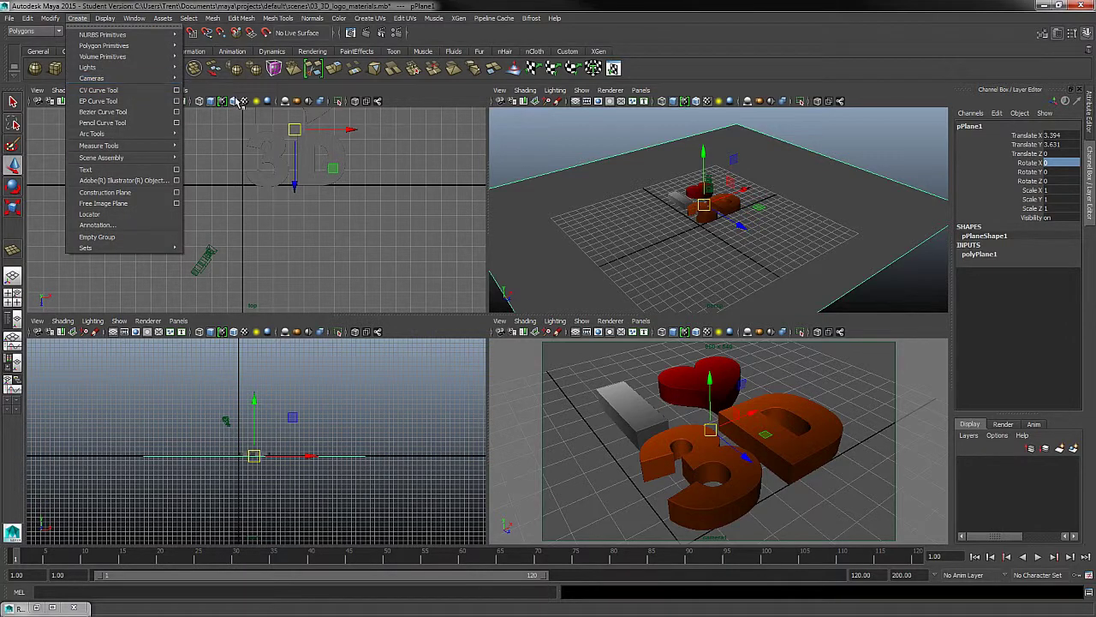
pyautogui.moveTo(132, 79)
pyautogui.click(643, 322)
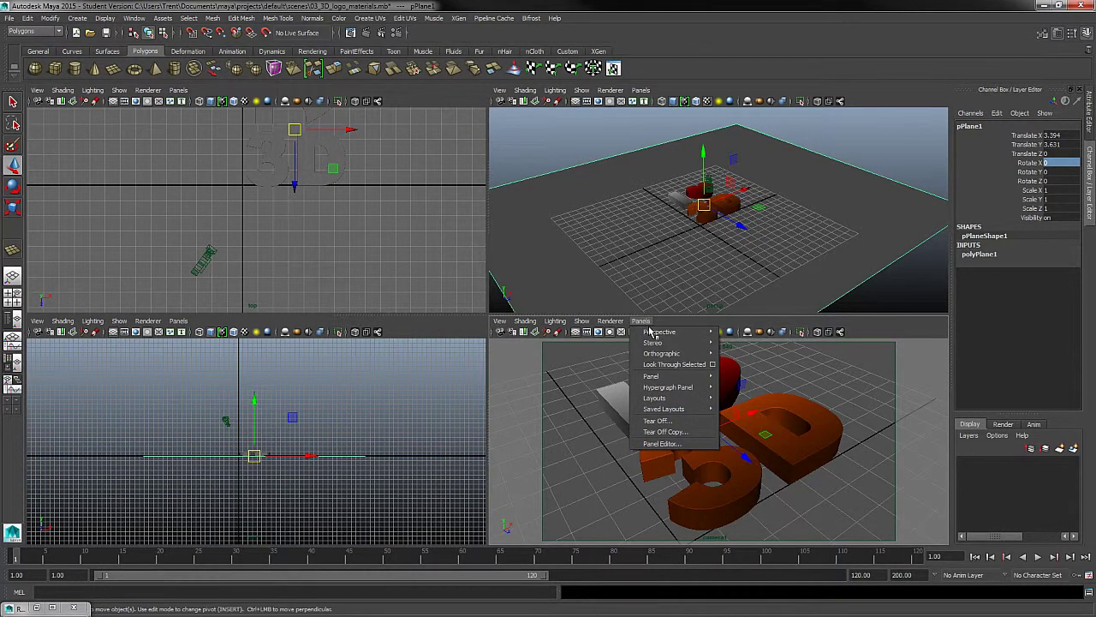
pyautogui.click(651, 324)
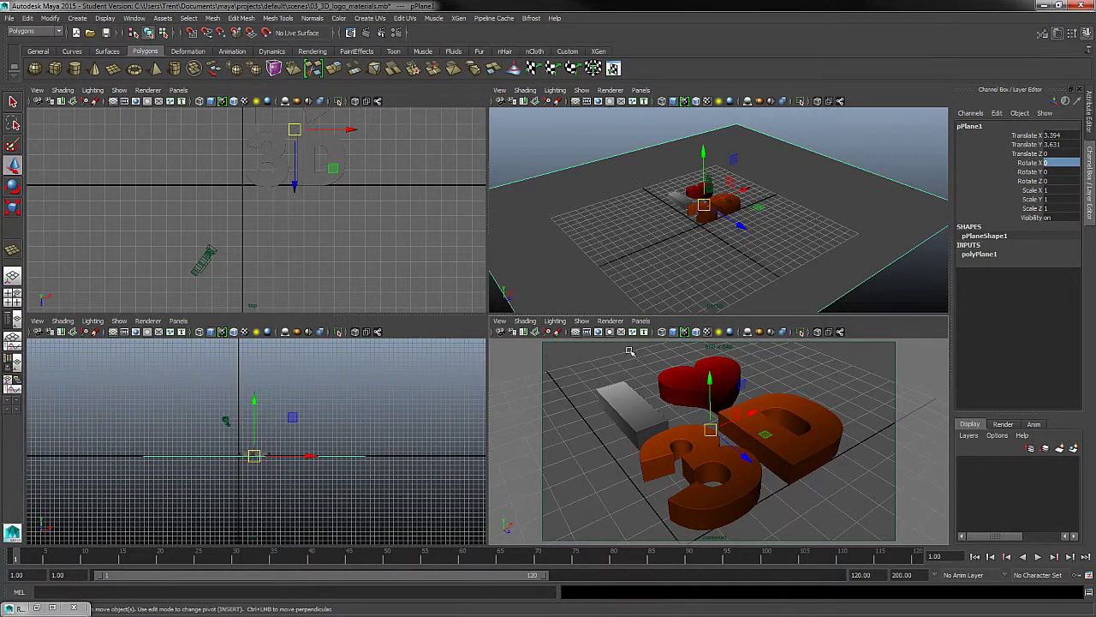
pyautogui.click(603, 332)
pyautogui.click(605, 333)
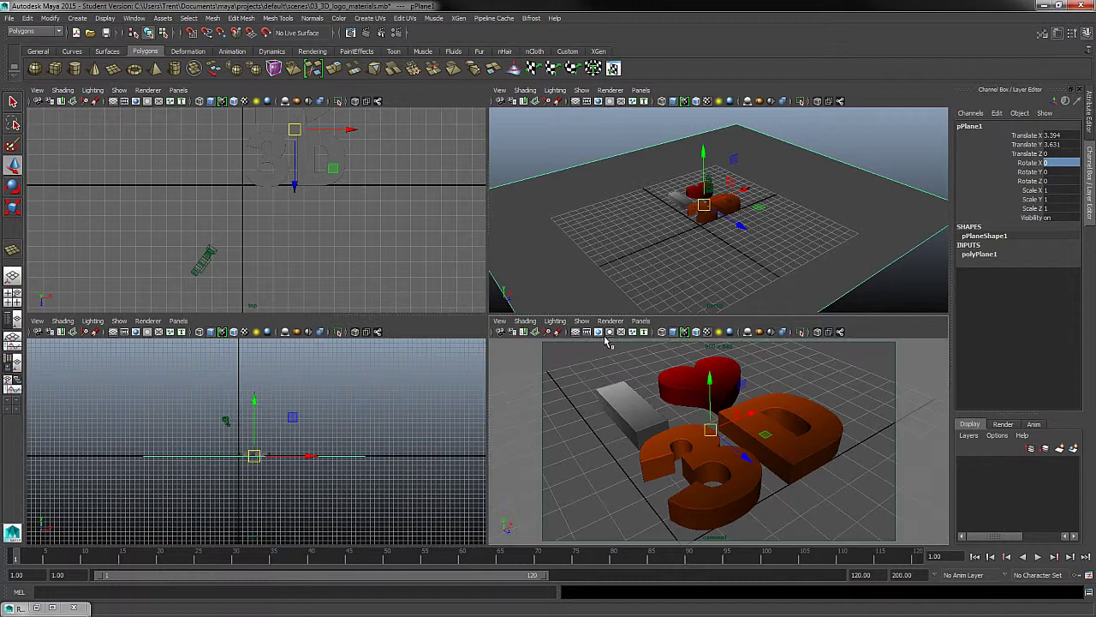
# - Adjust camera1's position and angle slightly while keeping the logo framed inside the resolution gate
pyautogui.click(765, 417)
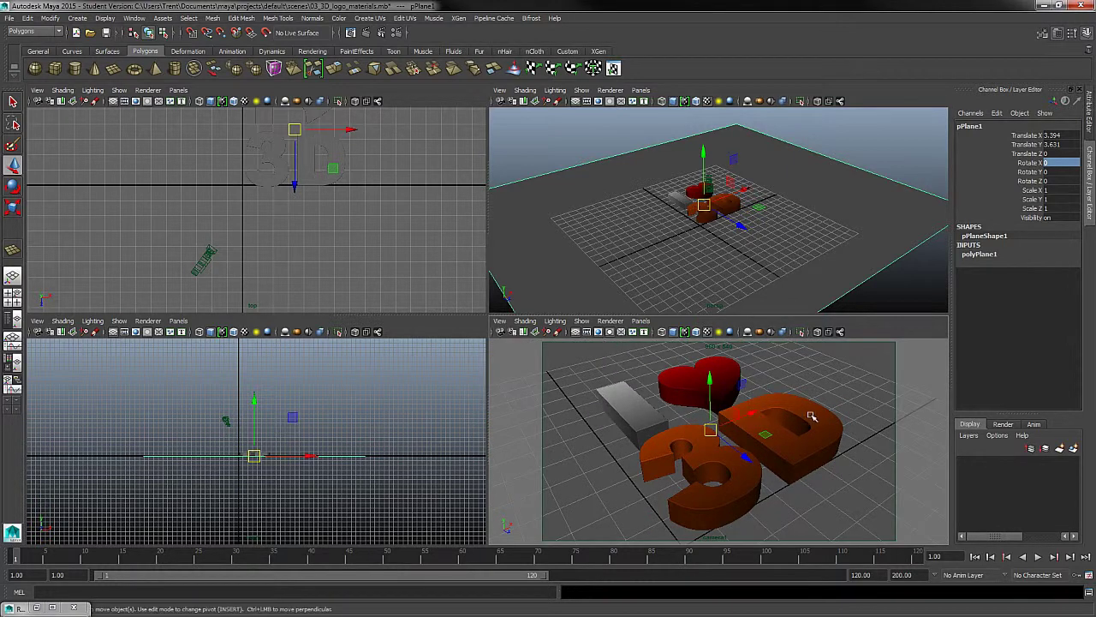
pyautogui.keyDown('alt'); pyautogui.moveTo(799, 404); pyautogui.dragTo(798, 430); pyautogui.keyUp('alt')
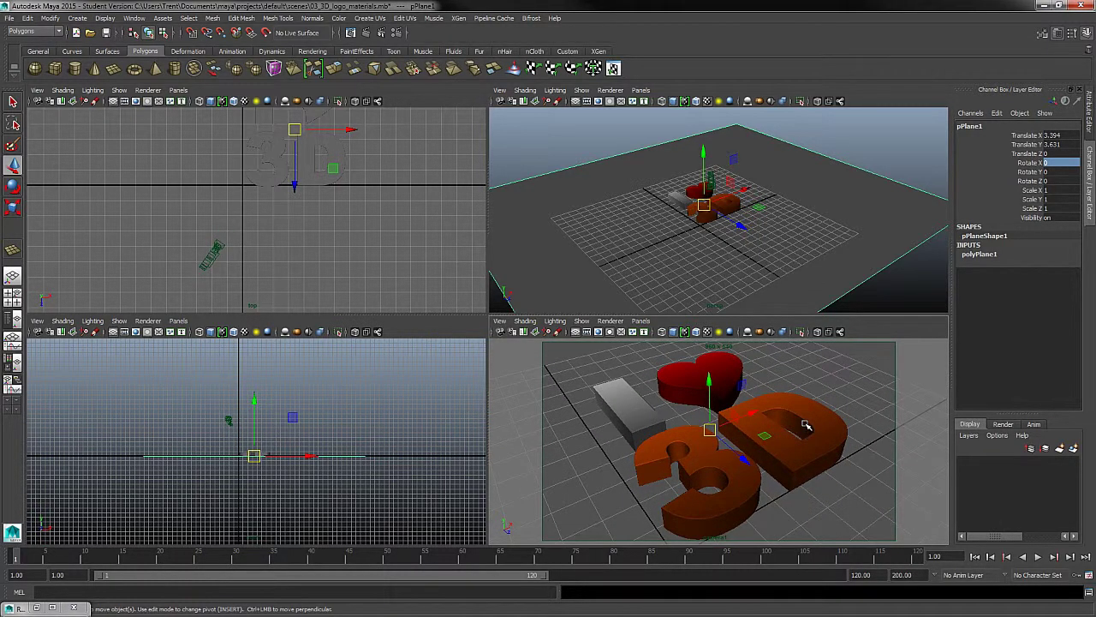